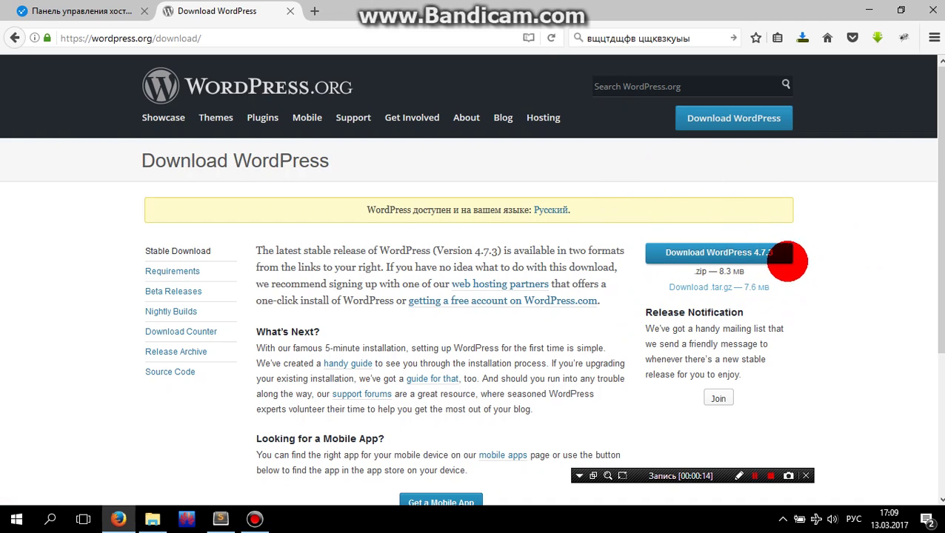
- Save the WordPress 4.7.3 zip to Downloads and return to the ISPmanager file manager
click(748, 252)
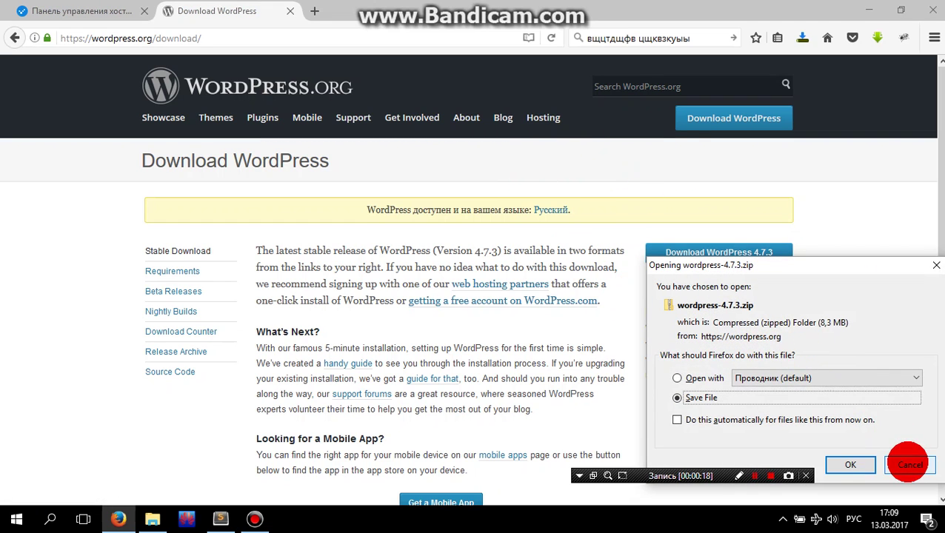
click(850, 464)
click(151, 518)
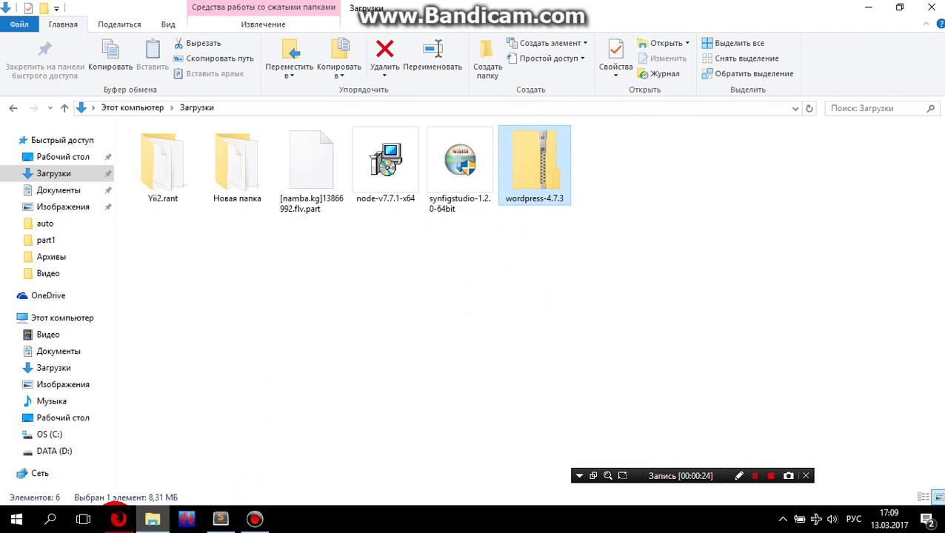
click(119, 518)
click(133, 10)
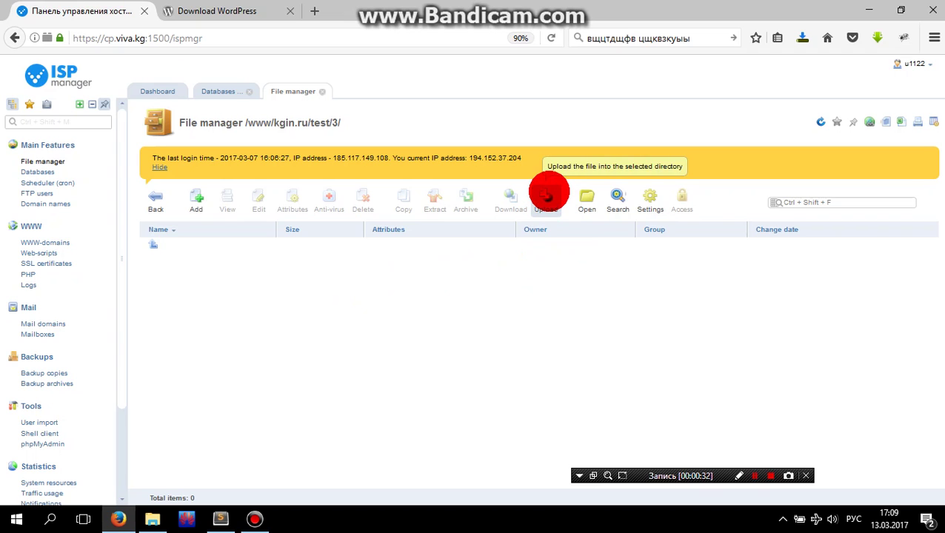
- Upload wordpress-4.7.3.zip from Загрузки into /www/kgin.ru/test/3/
click(546, 194)
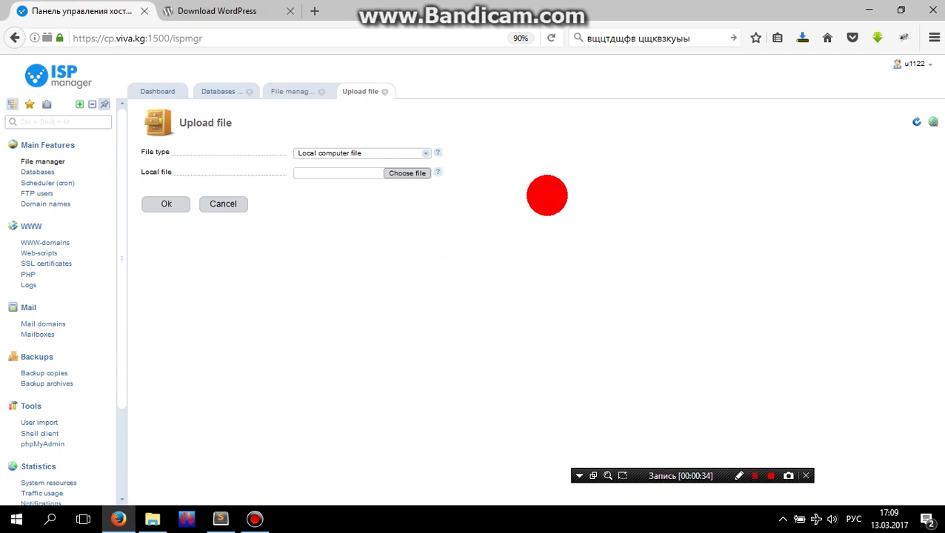
click(406, 173)
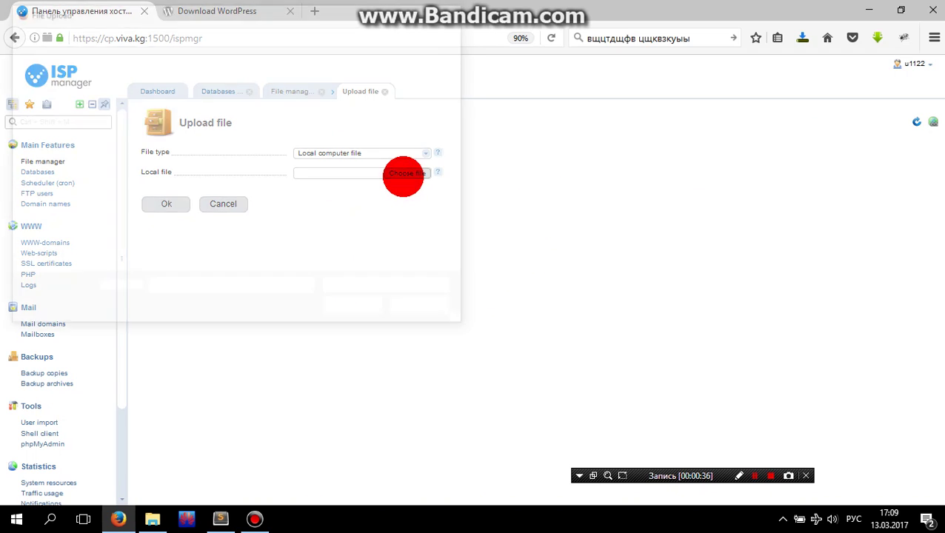
click(256, 198)
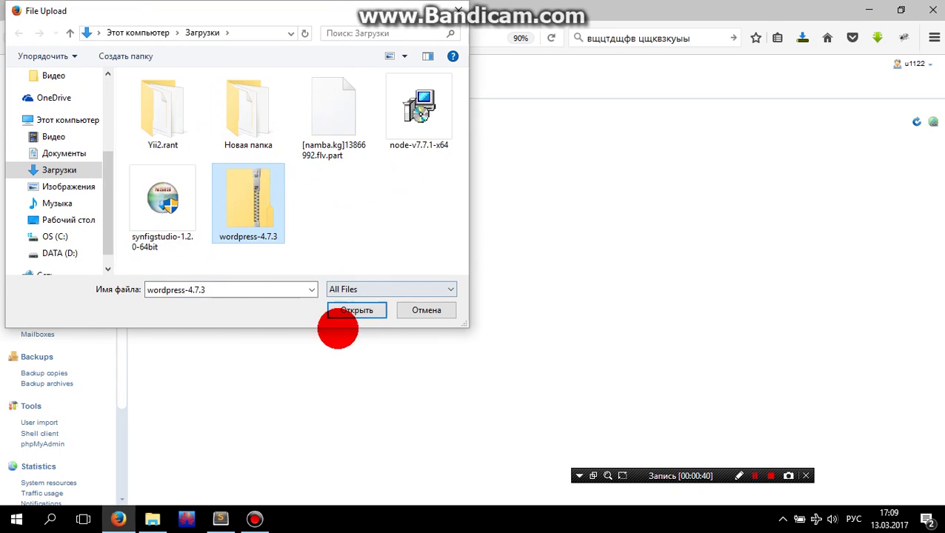
click(361, 310)
click(178, 205)
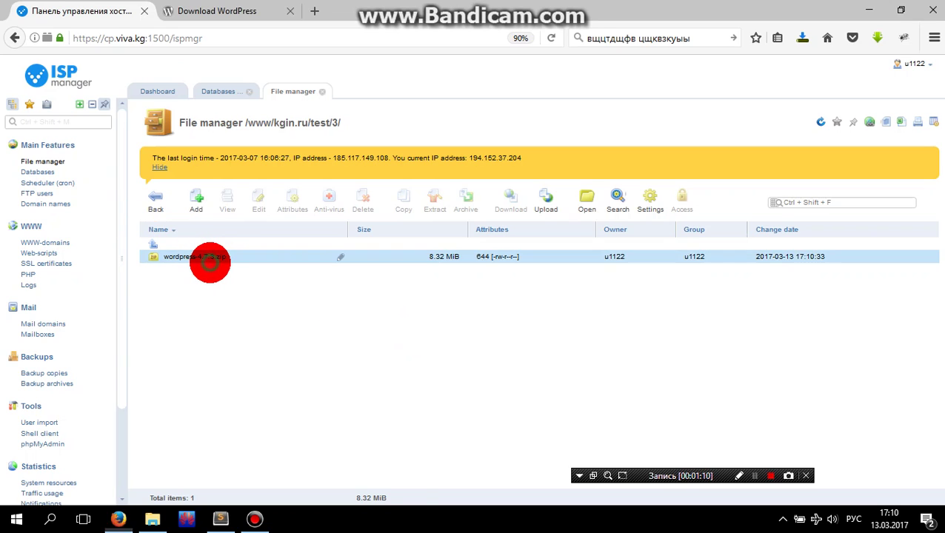
- Extract wordpress-4.7.3.zip into folder 3 and open the resulting wordpress folder
click(211, 259)
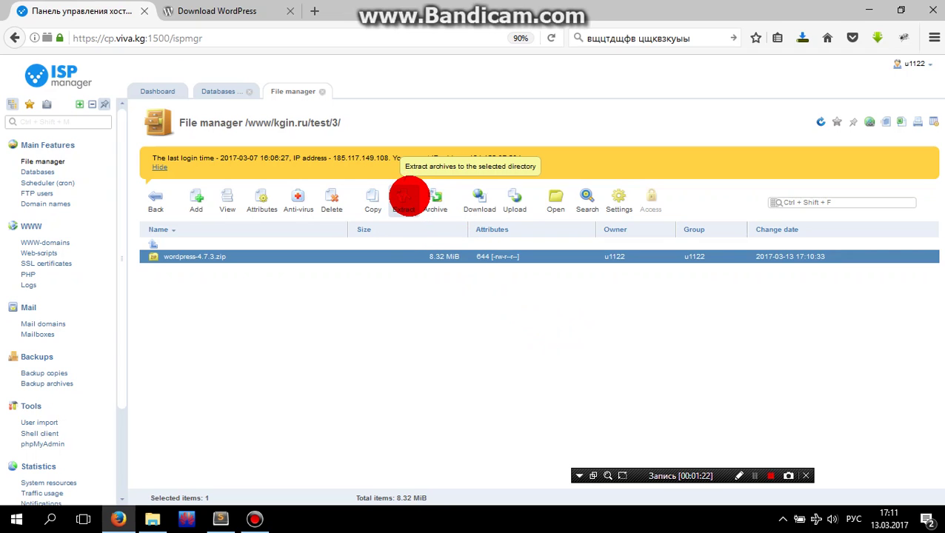
click(408, 199)
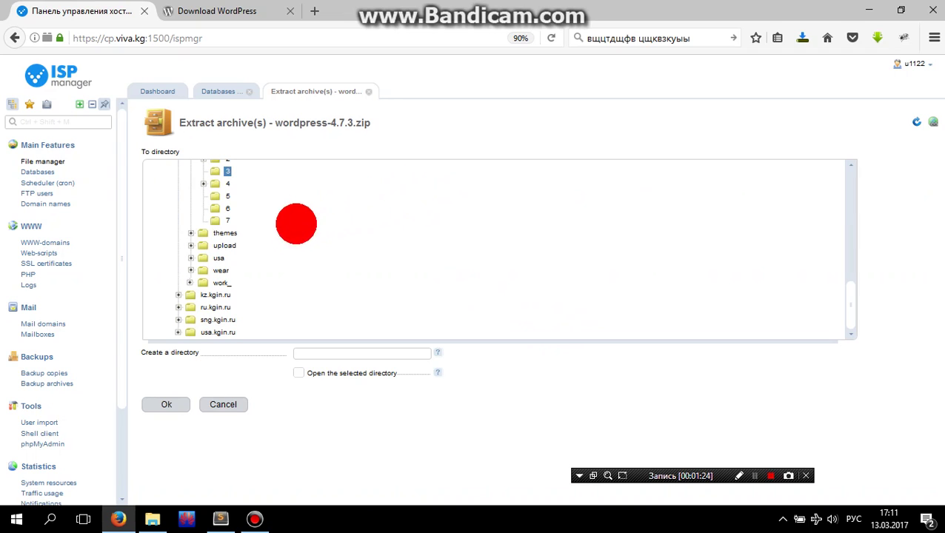
click(173, 411)
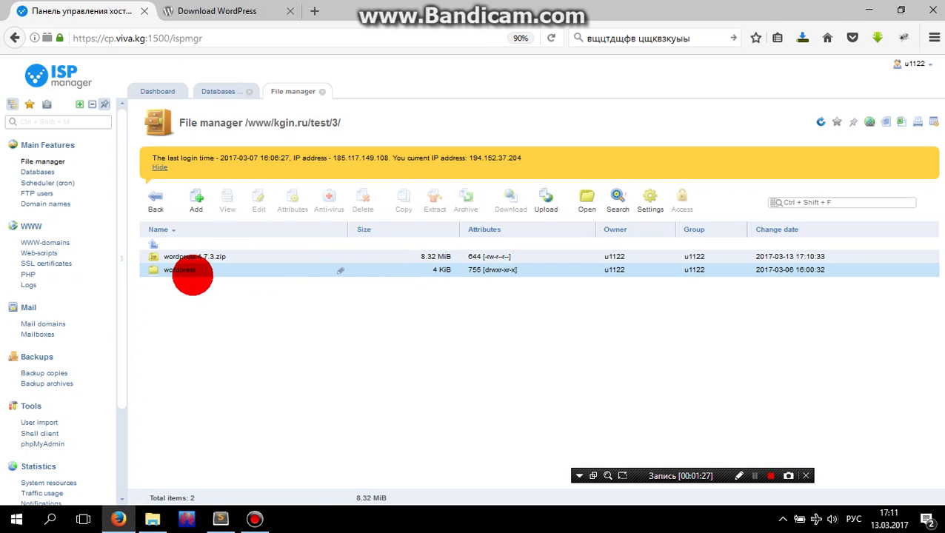
click(192, 273)
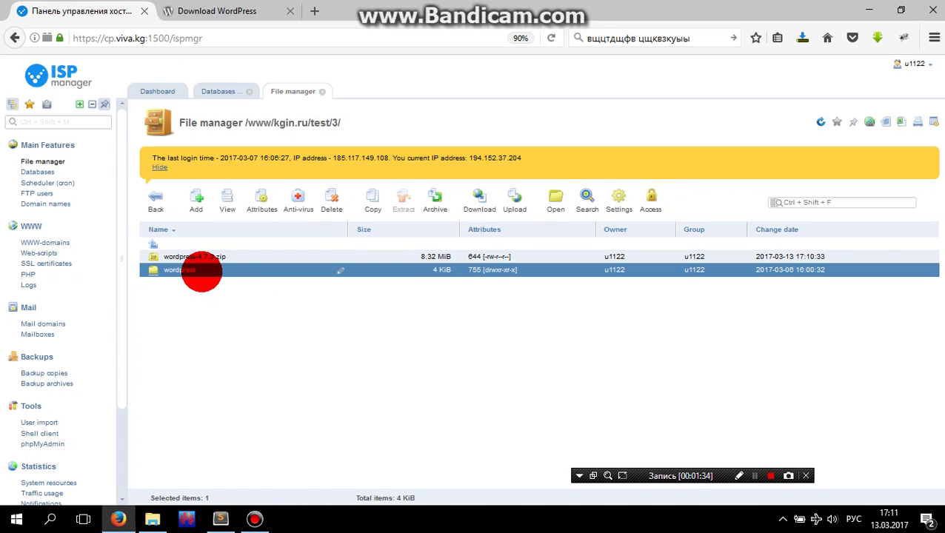
double_click(201, 271)
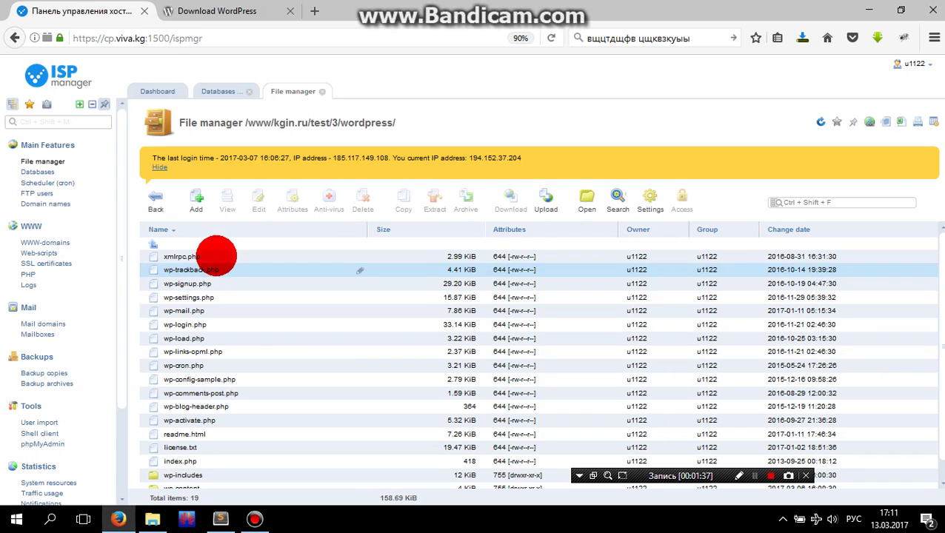
- Select all 19 WordPress items and move them into folder test/3 with Move files enabled
click(213, 254)
scroll(237, 366, down, 1)
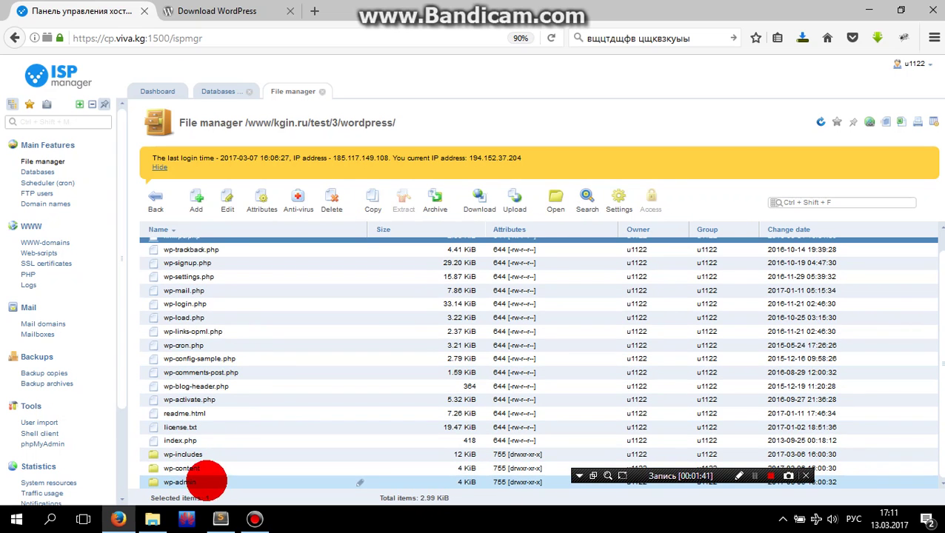
shift+click(206, 478)
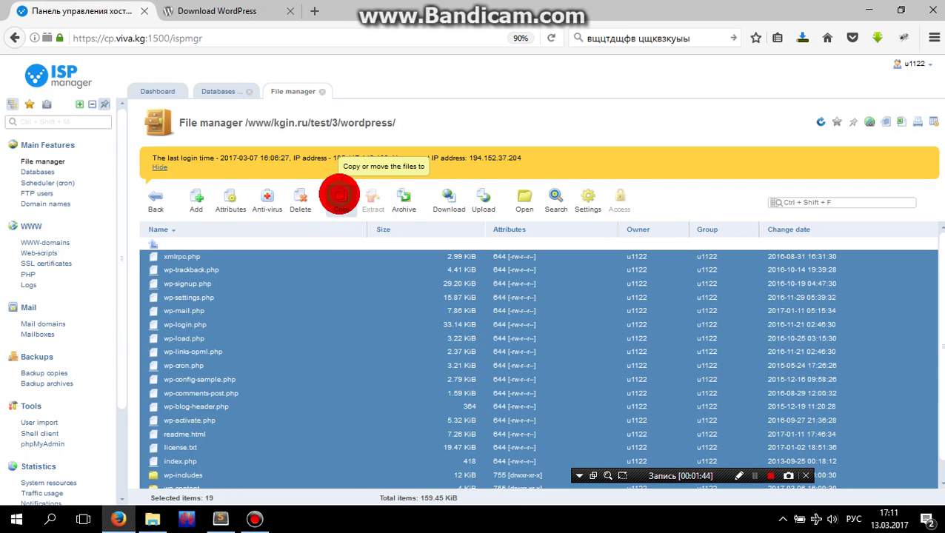
click(339, 194)
scroll(270, 236, up, 2)
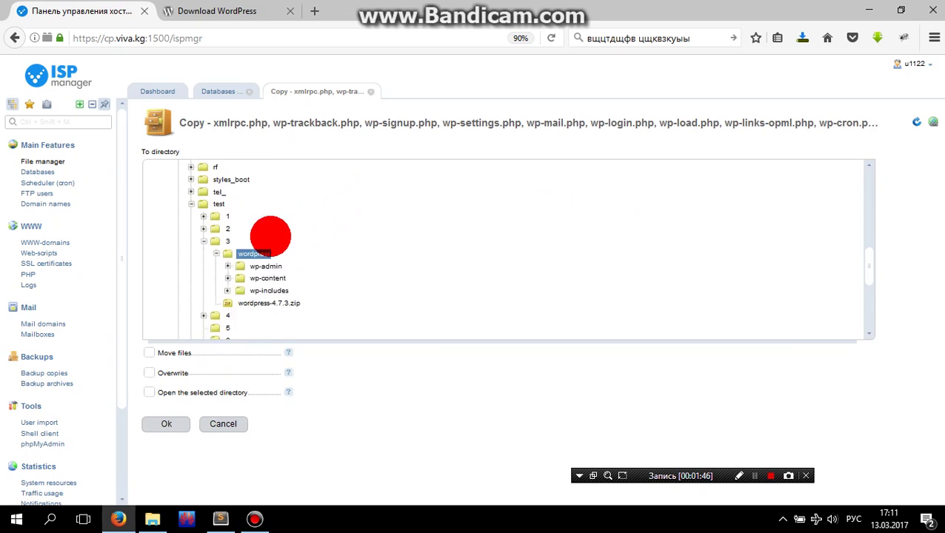
scroll(270, 235, up, 2)
click(227, 300)
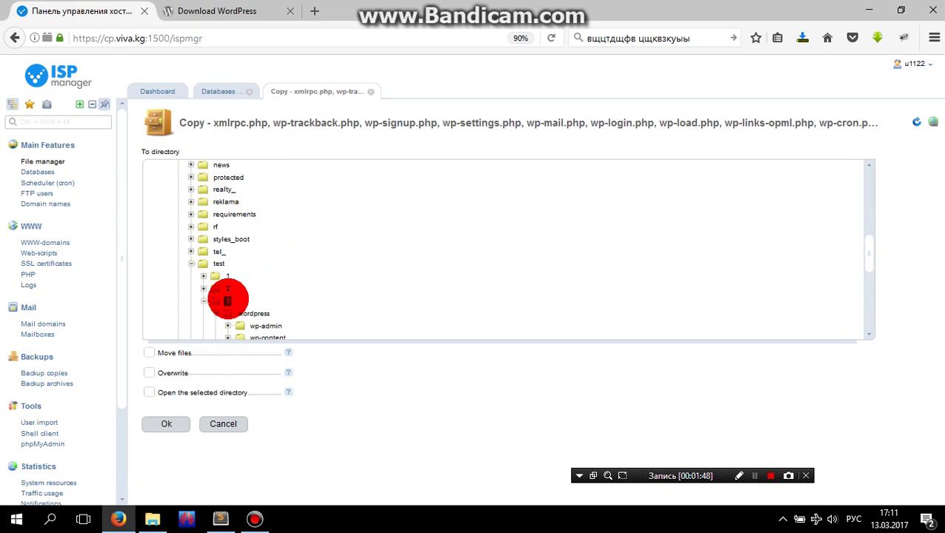
click(228, 300)
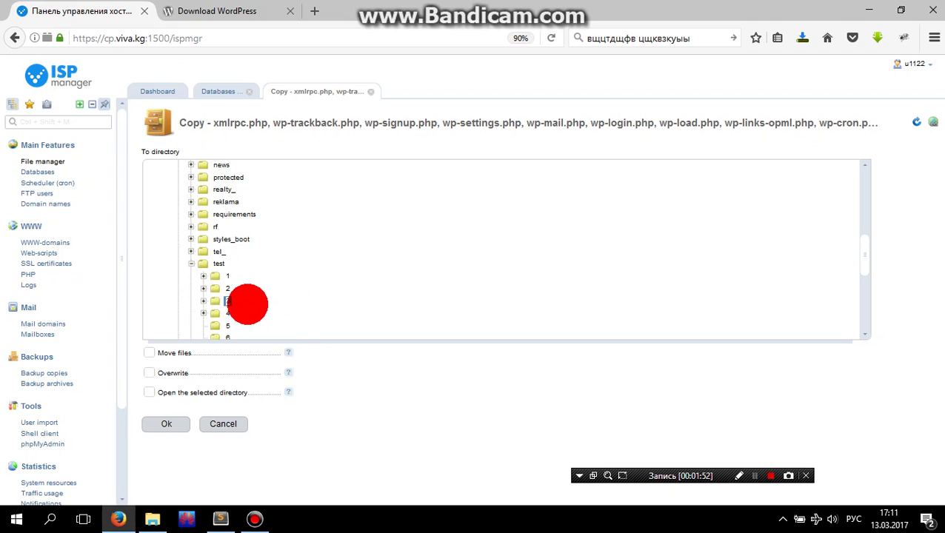
click(149, 353)
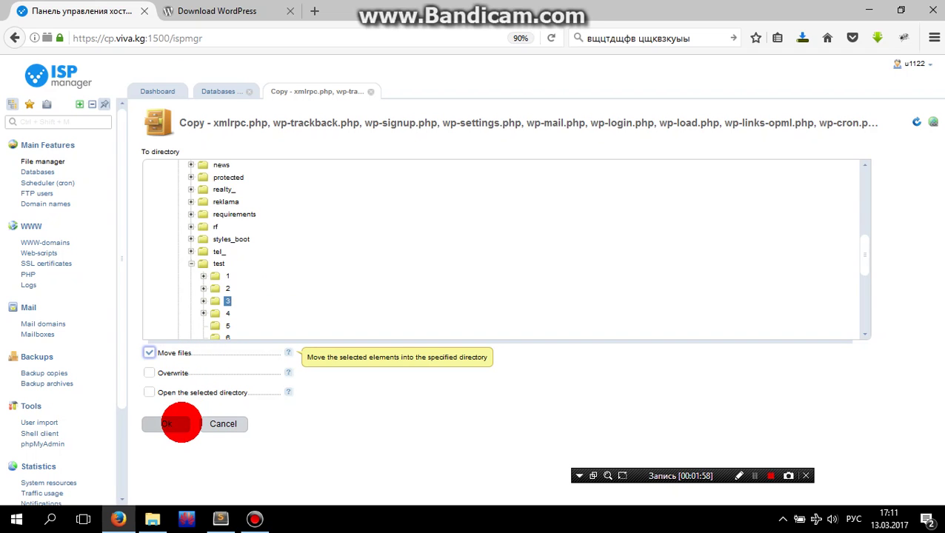
click(179, 422)
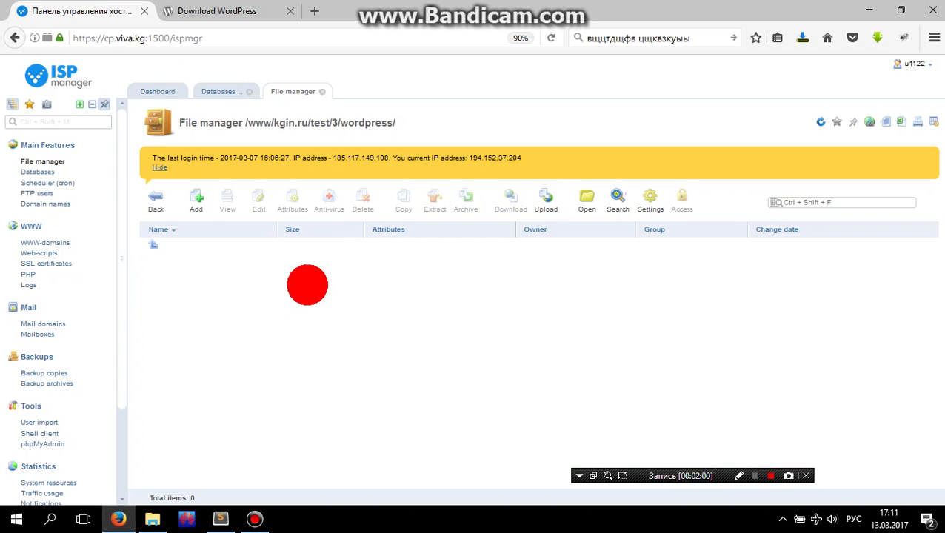
- Go back up to test/3 and copy the site address kgin.ru/test/3/
click(333, 123)
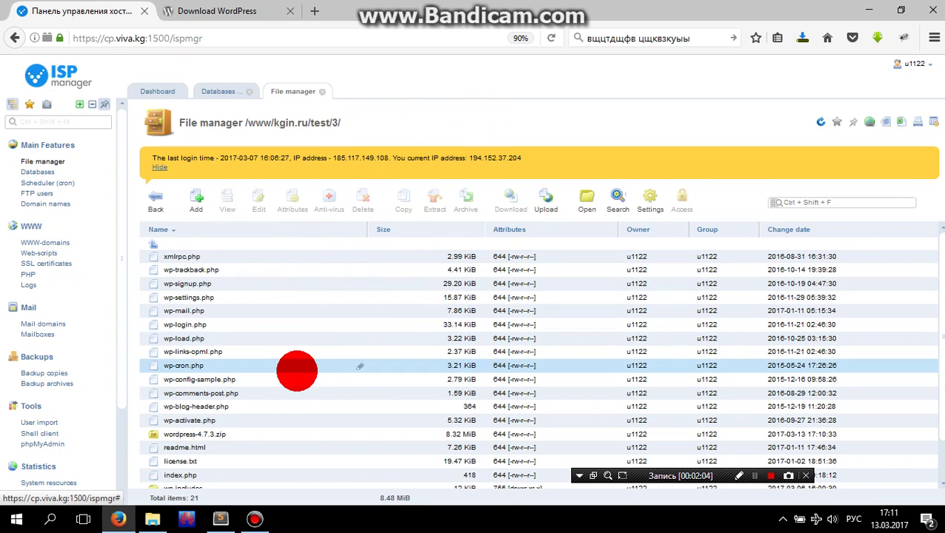
scroll(313, 347, down, 1)
scroll(312, 347, up, 1)
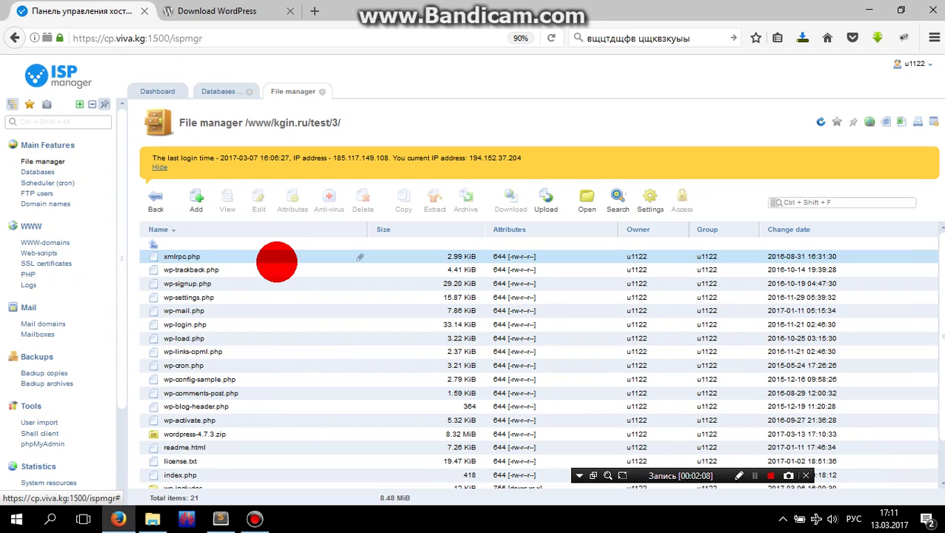
scroll(283, 343, down, 1)
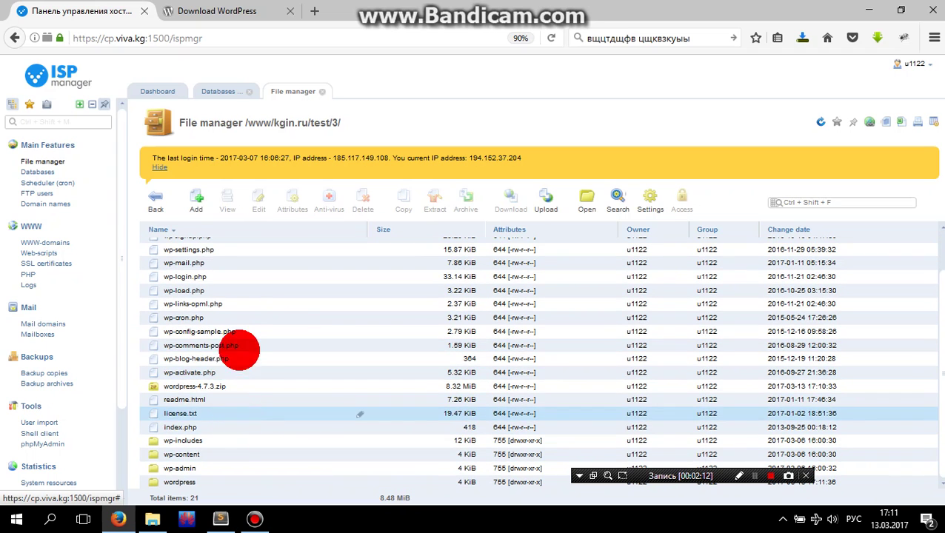
scroll(238, 312, up, 1)
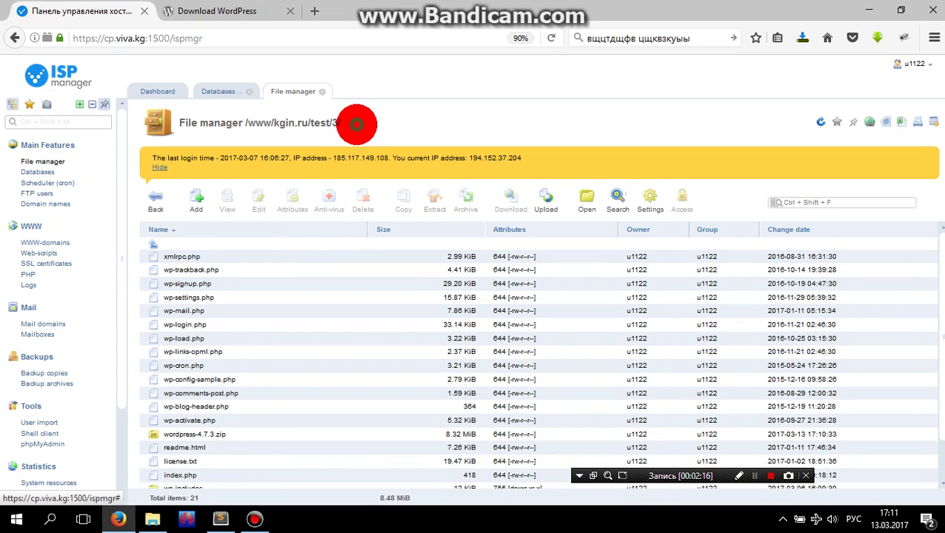
drag(356, 124, 277, 124)
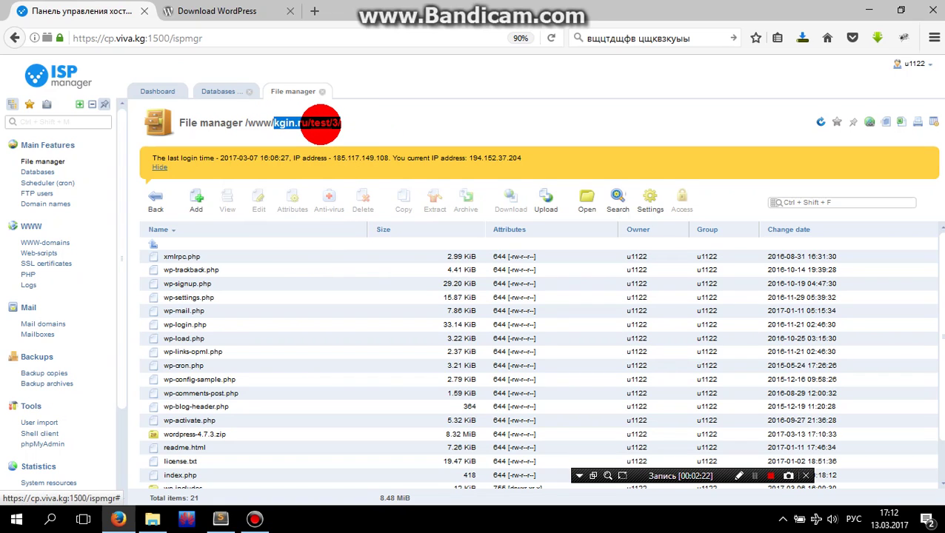
right_click(323, 123)
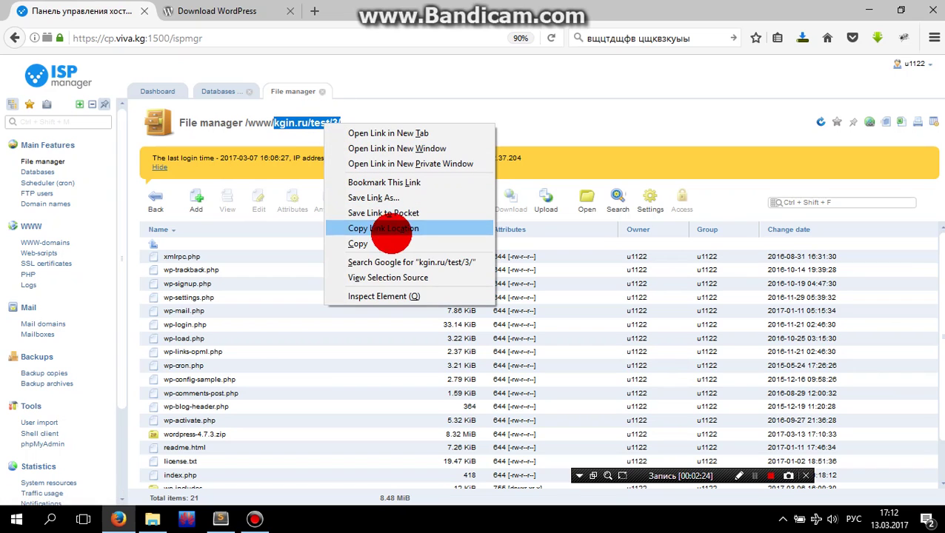
click(391, 229)
- Load the copied kgin.ru/test/3/ address in a new browser tab
click(314, 11)
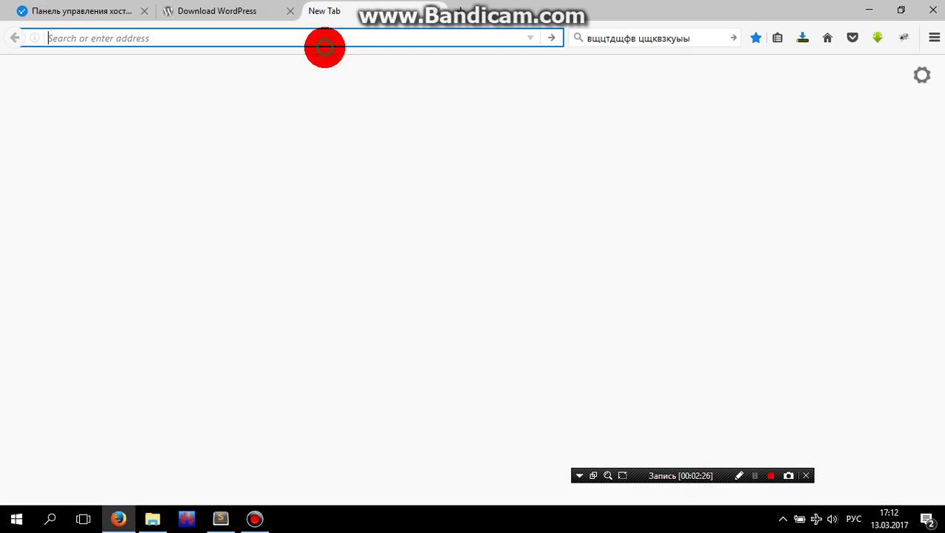
key(ctrl+v)
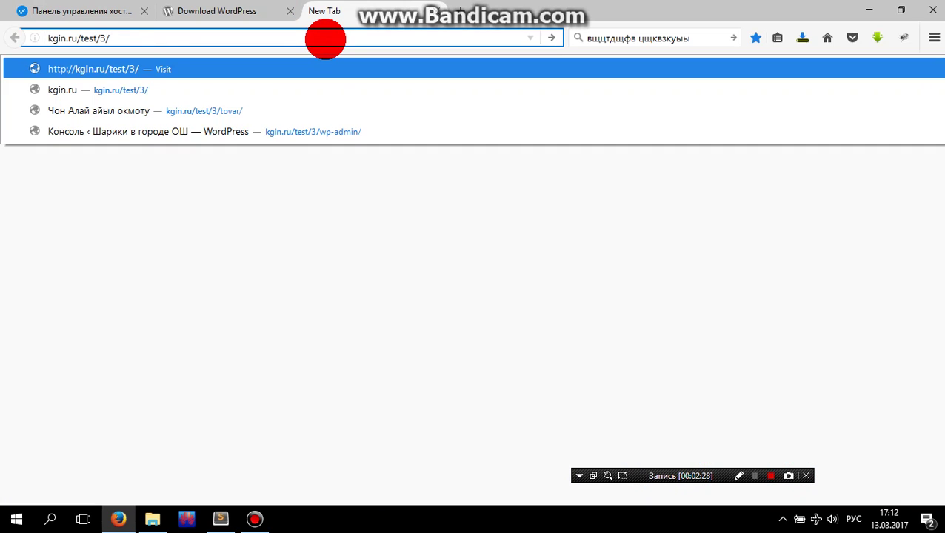
key(Return)
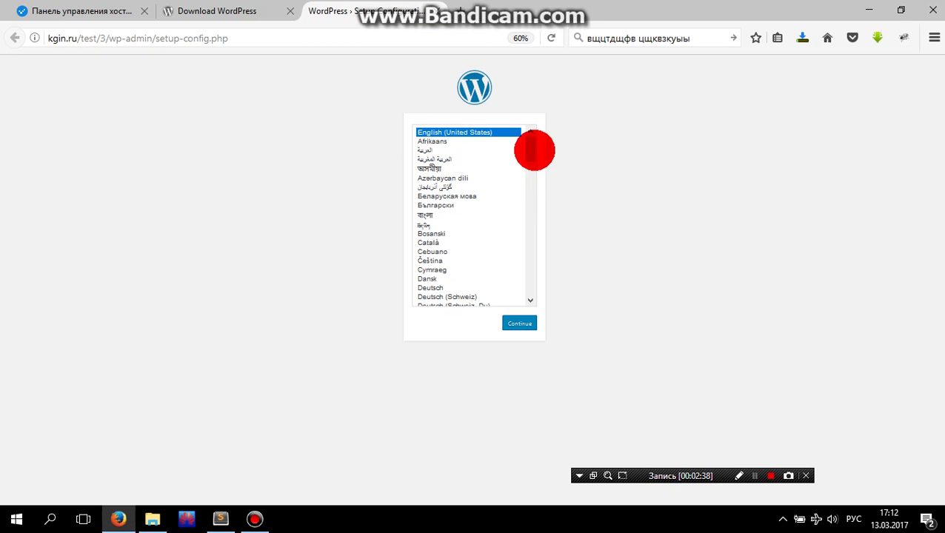
mouse_move(536, 150)
mouse_down()
mouse_move(545, 232)
mouse_move(532, 286)
mouse_move(540, 141)
mouse_up()
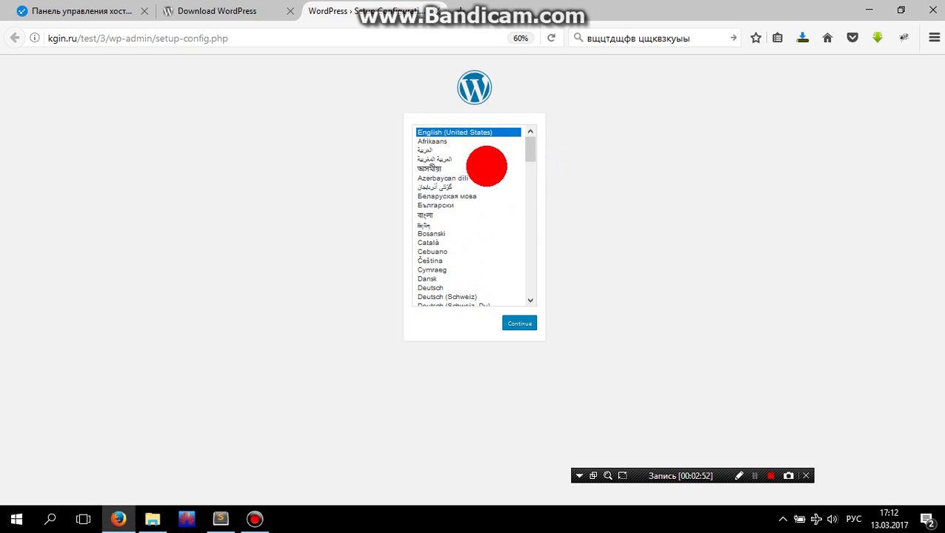
- Continue the installer in English (United States) to the database form, then return to ISPmanager
click(532, 323)
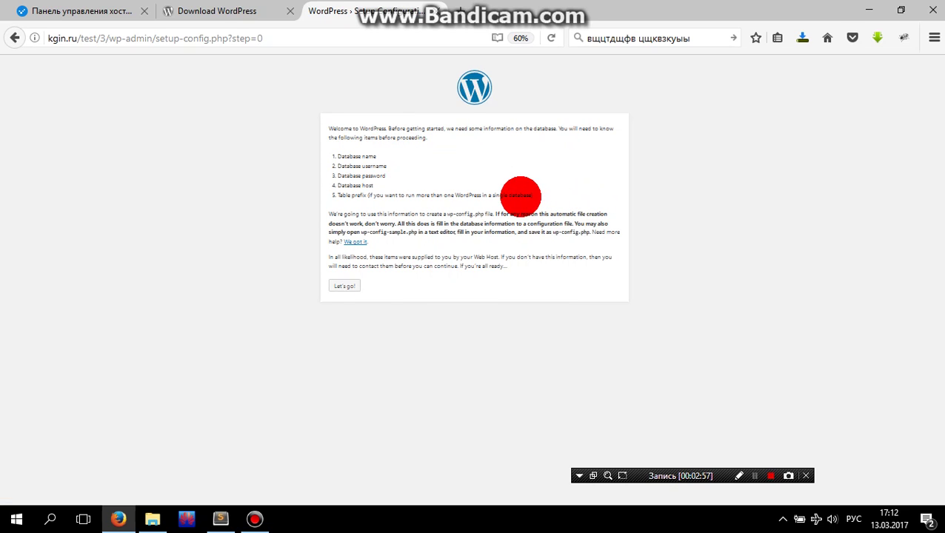
key(ctrl+plus)
key(ctrl+plus)
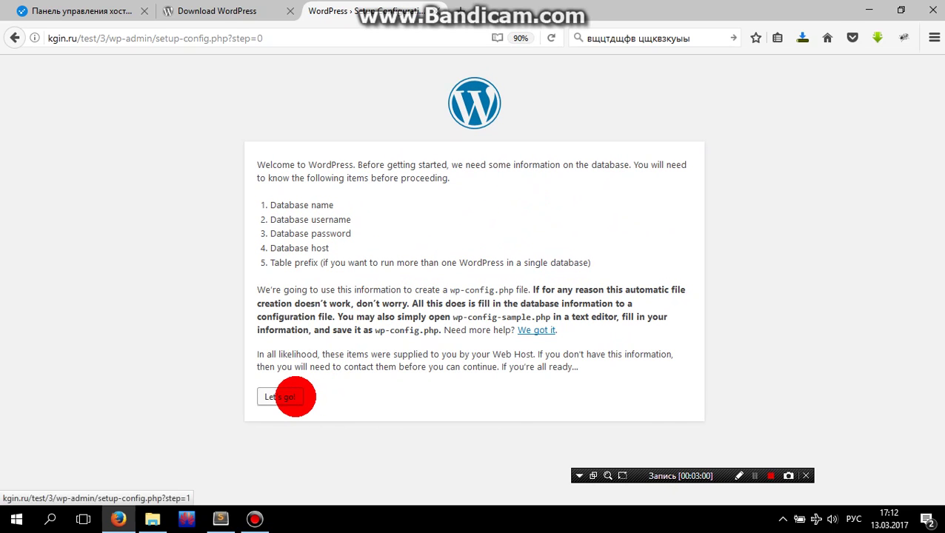
click(296, 397)
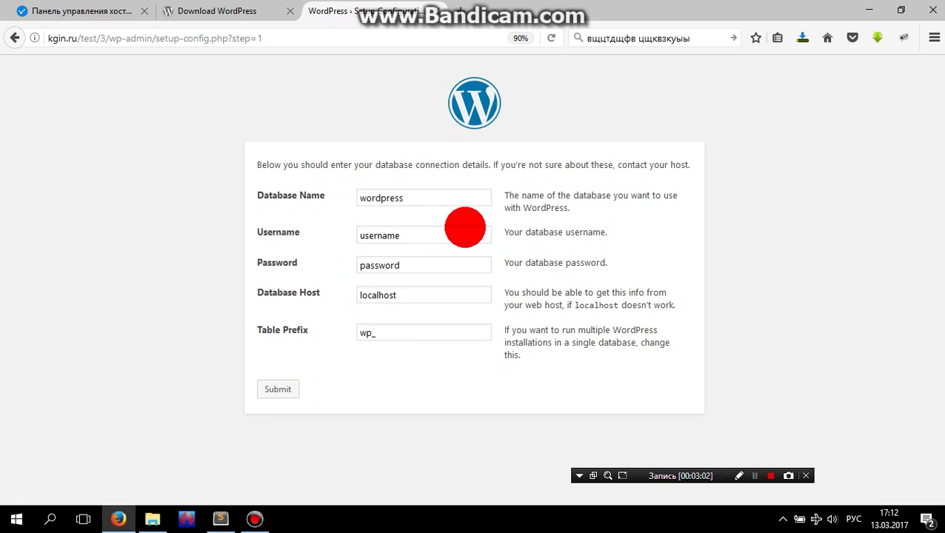
drag(437, 200, 374, 200)
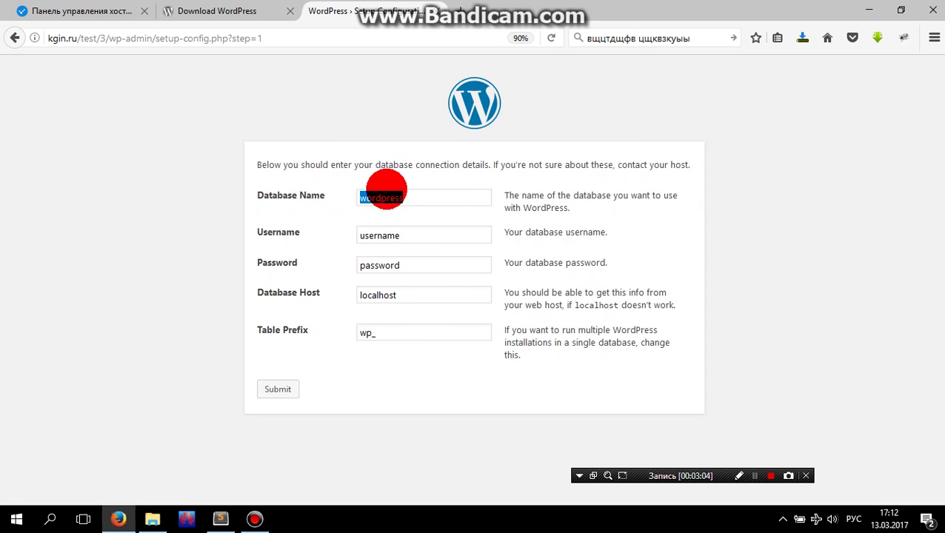
click(80, 10)
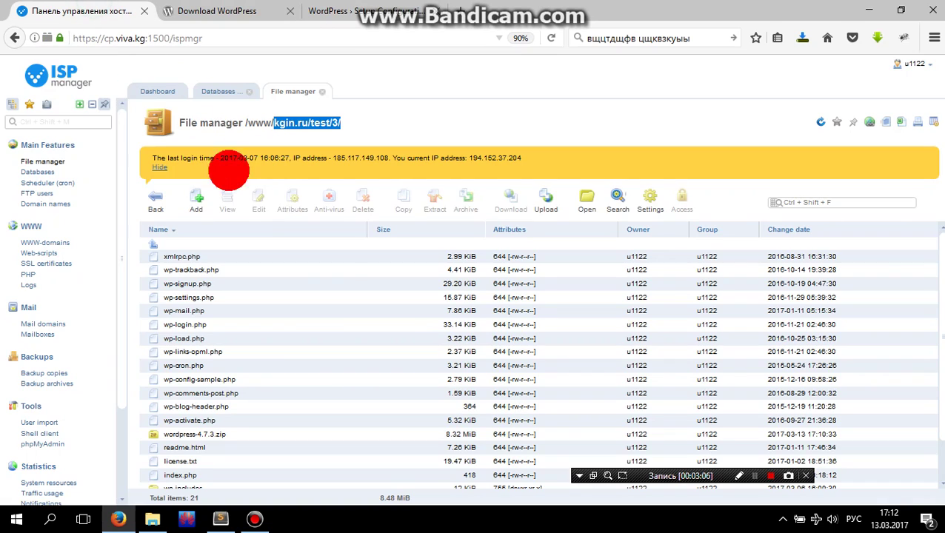
- Open Databases in a new tab and start adding a new database
right_click(46, 172)
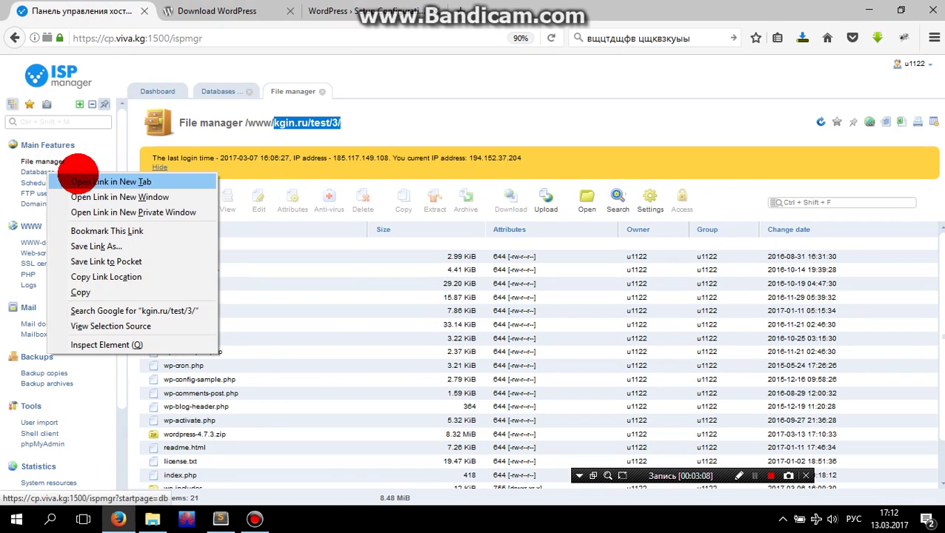
click(82, 181)
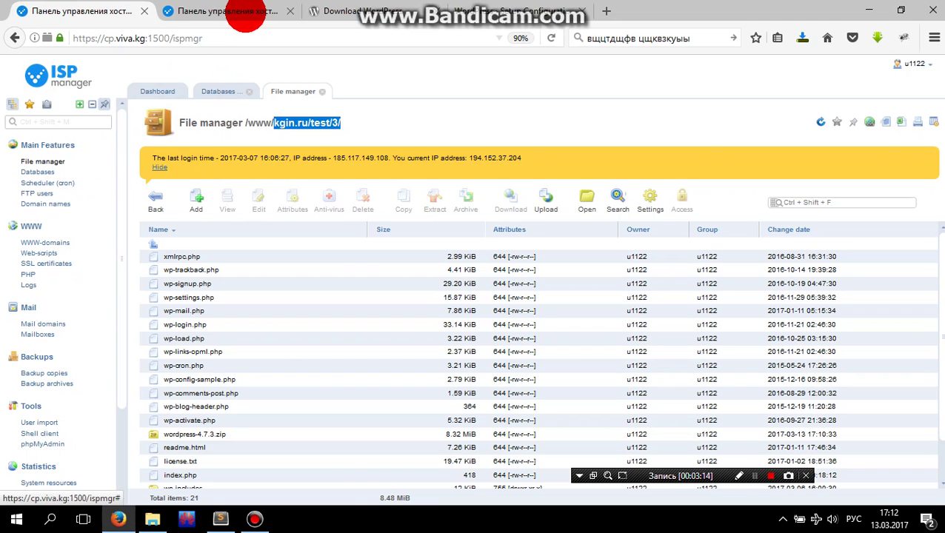
click(246, 14)
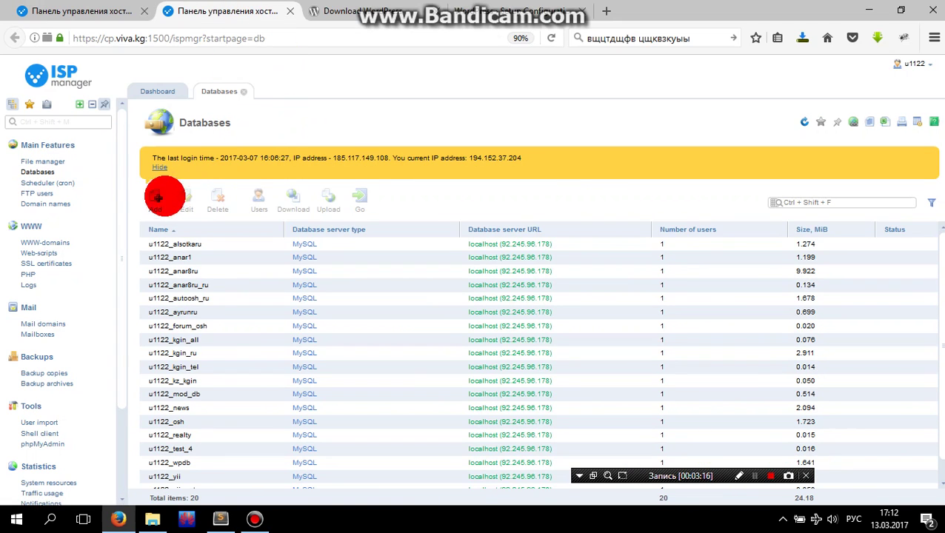
click(158, 199)
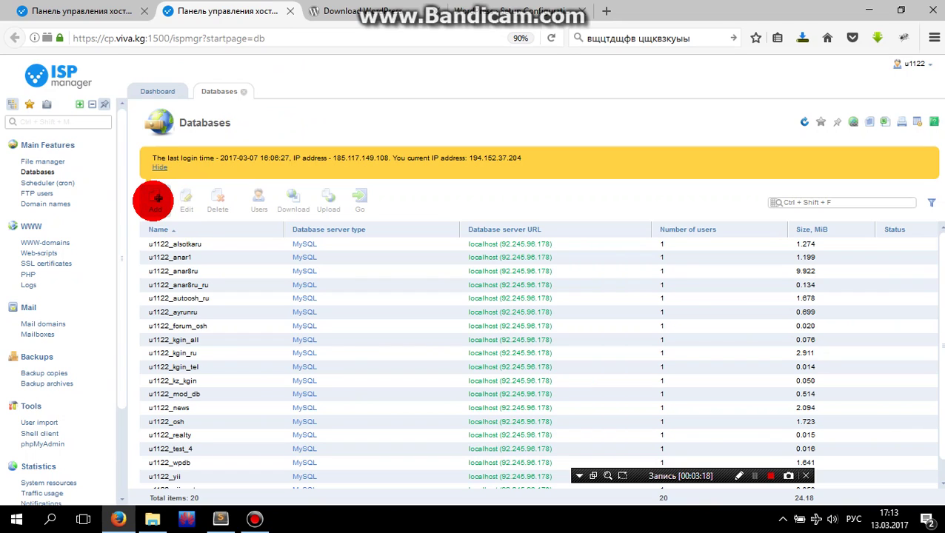
- Name the database with the wp_db suffix and reuse it for the wp_us username
click(365, 156)
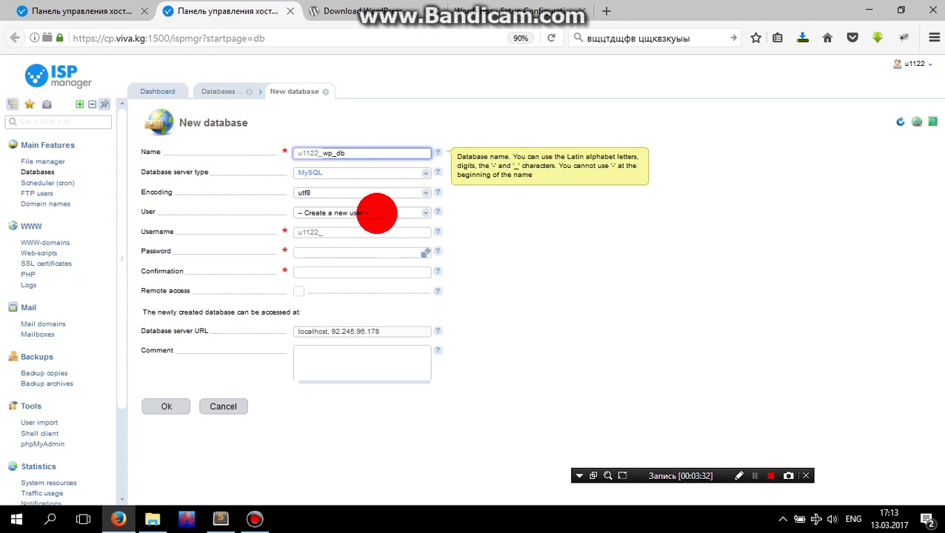
click(358, 231)
drag(345, 153, 323, 154)
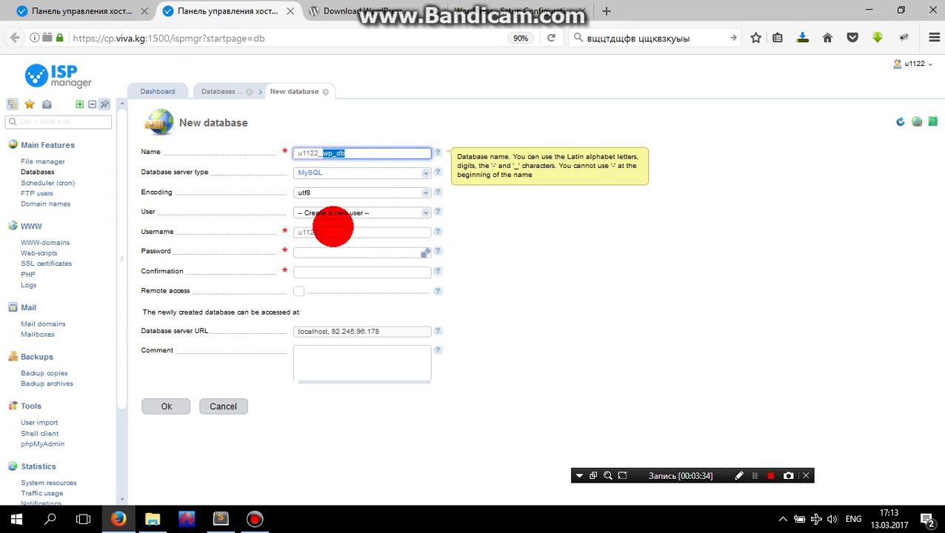
key(ctrl+c)
click(335, 231)
key(ctrl+v)
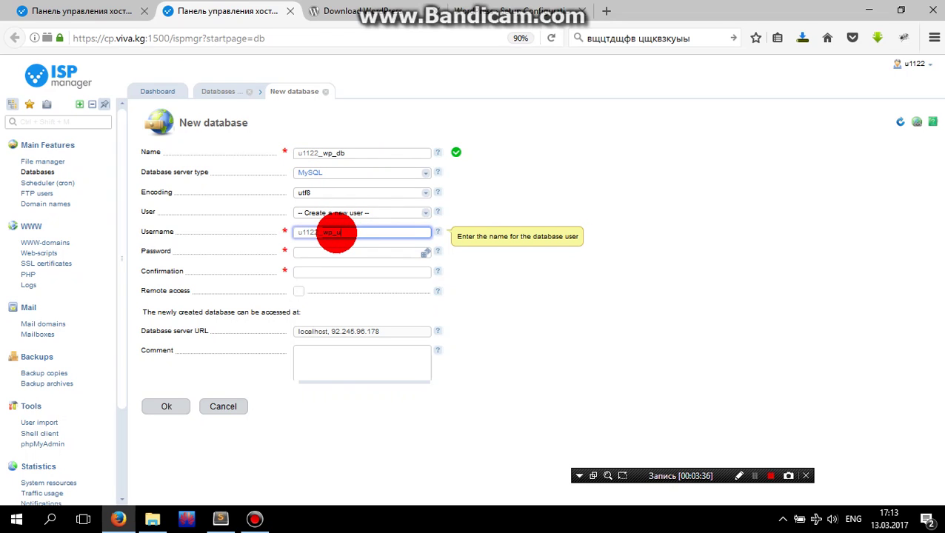
click(329, 253)
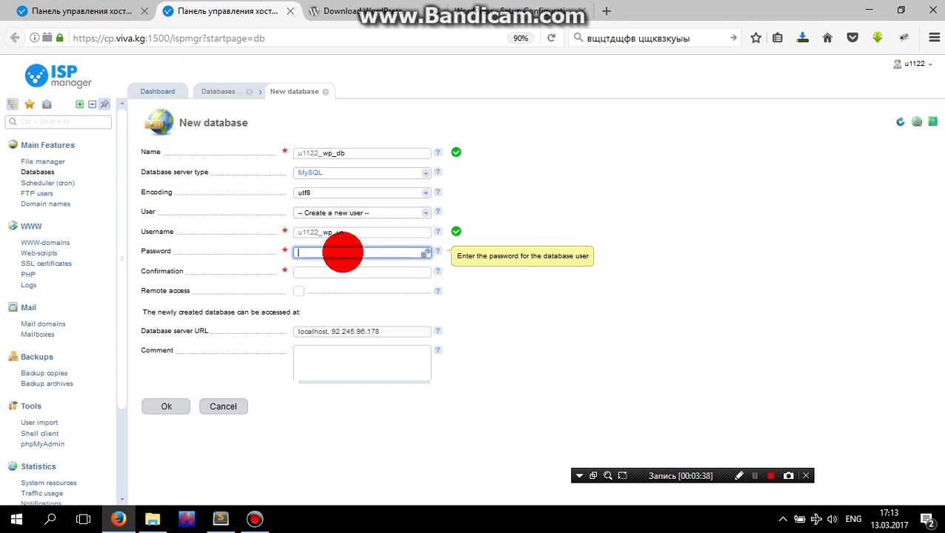
- Generate a strong password for the user and copy the database name
click(424, 252)
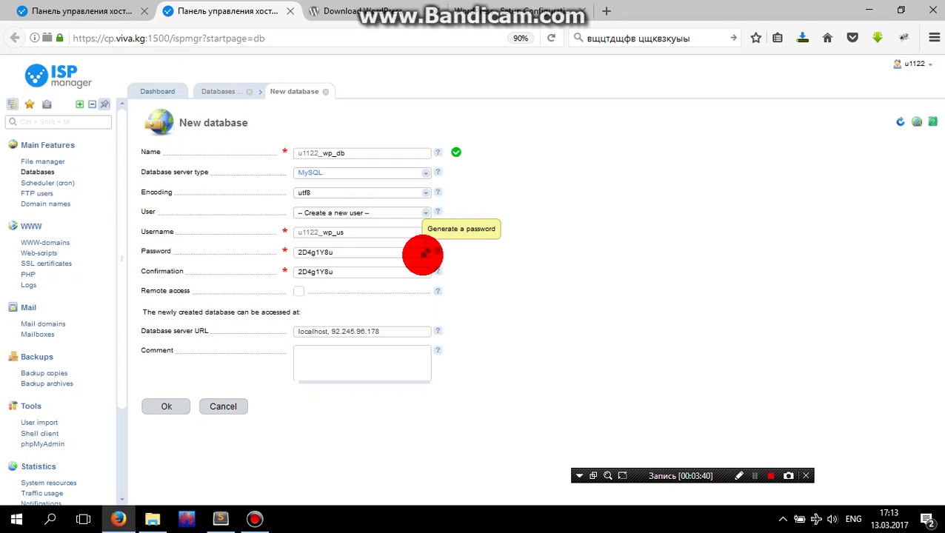
click(371, 254)
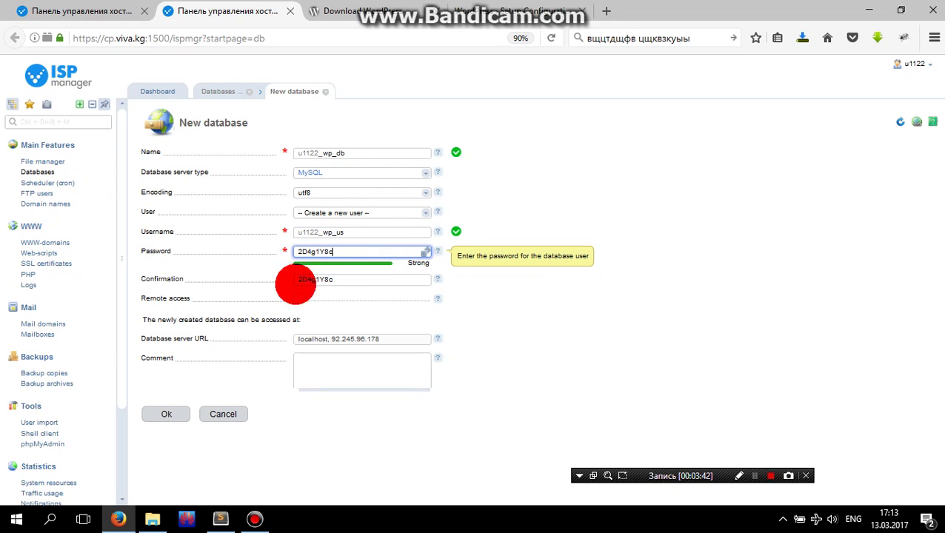
click(170, 417)
click(296, 152)
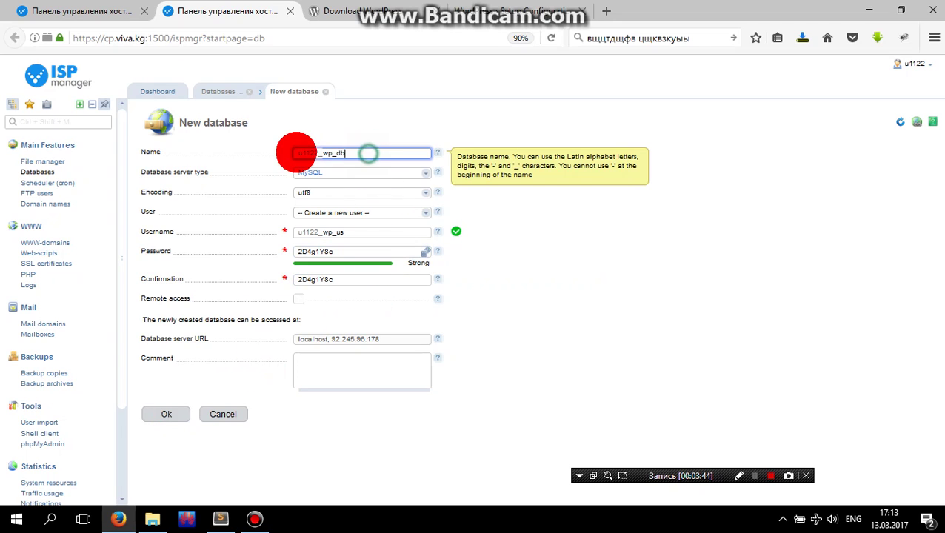
drag(323, 152, 353, 179)
click(519, 10)
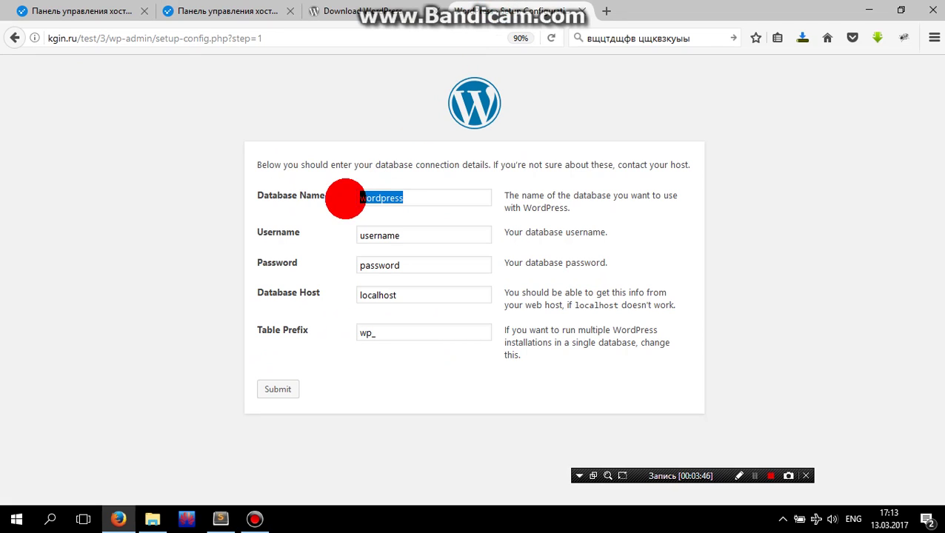
- Replace the default database name 'wordpress' with the new wp_db name
click(412, 198)
double_click(413, 198)
click(180, 10)
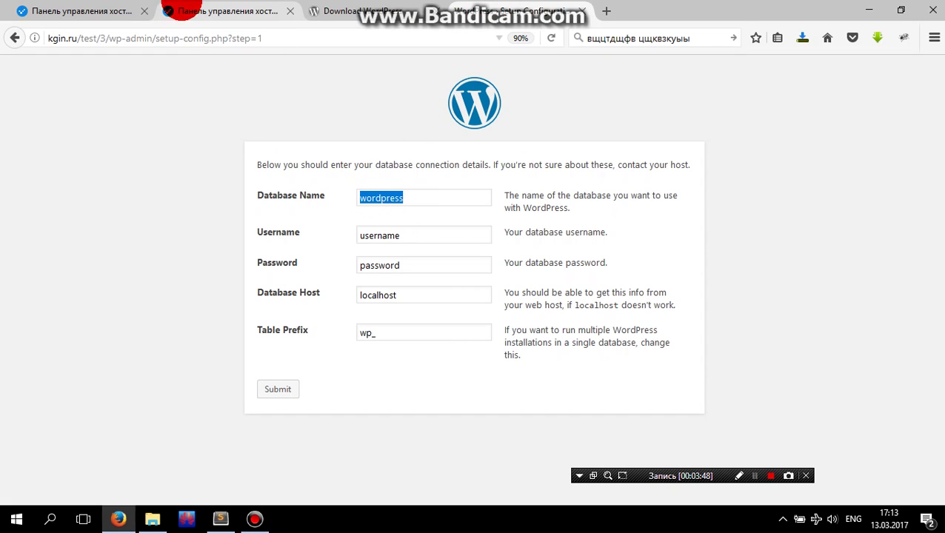
drag(306, 157, 355, 152)
click(532, 14)
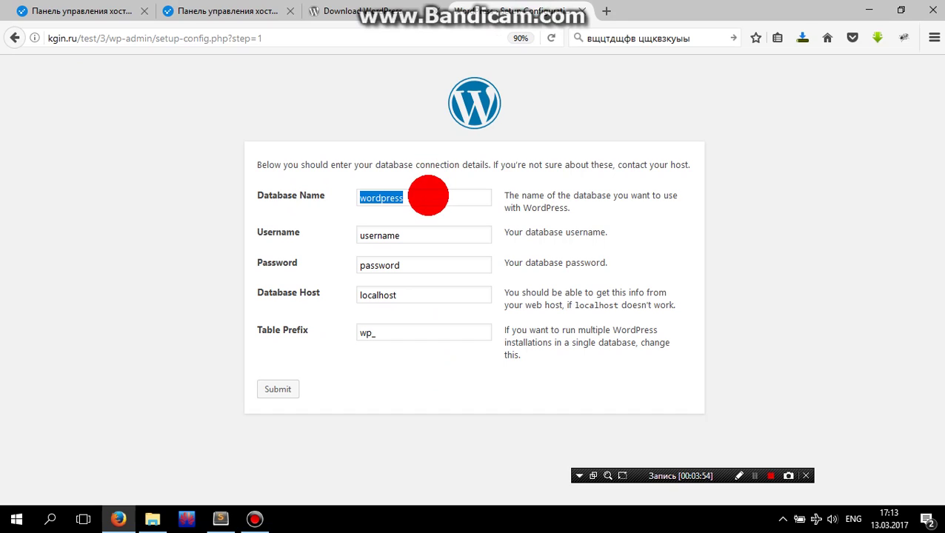
text(u11)
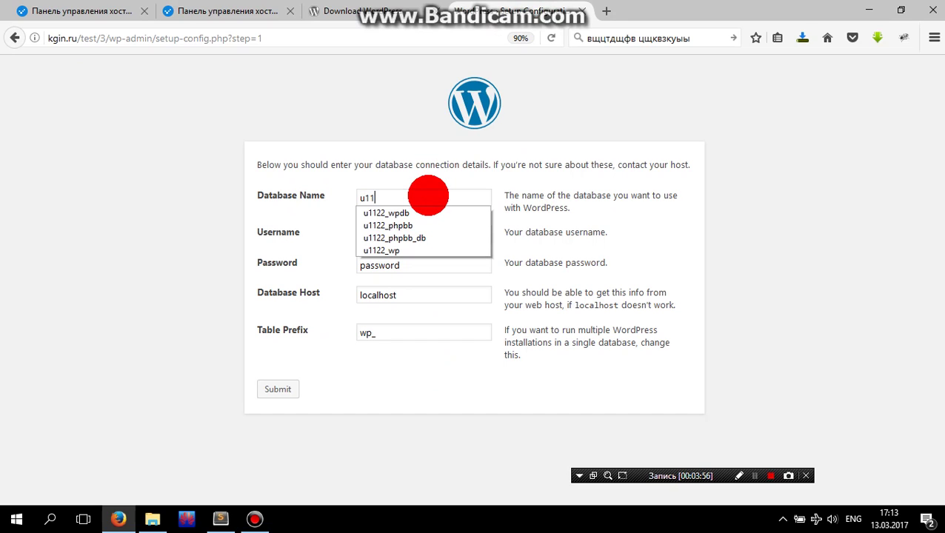
key(Escape)
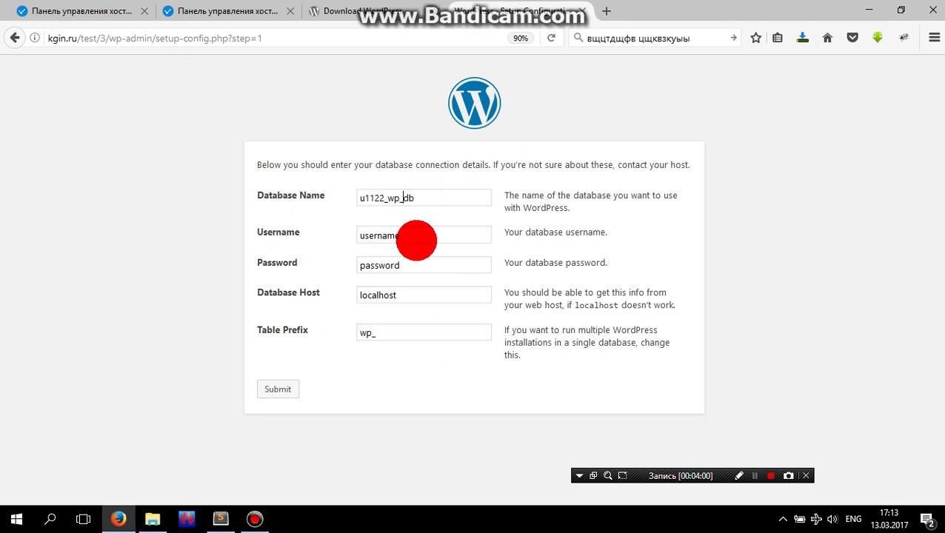
- Clear the placeholder username and paste in the wp_us database user
drag(415, 237, 327, 228)
key(BackSpace)
click(167, 18)
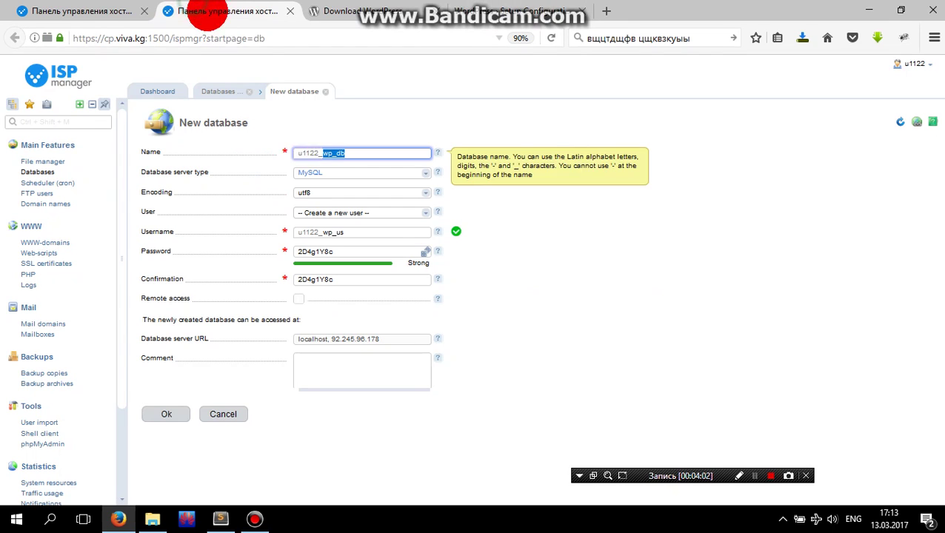
drag(359, 232, 342, 234)
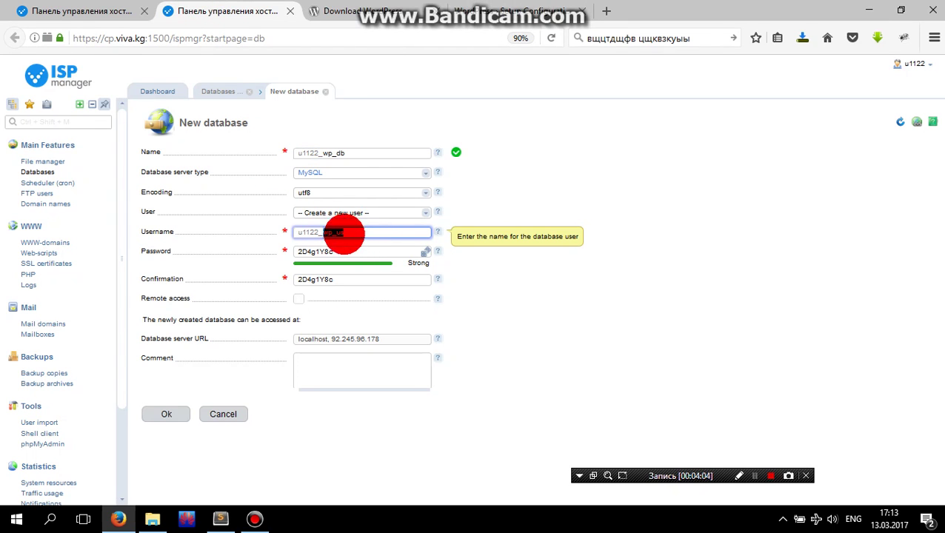
click(600, 204)
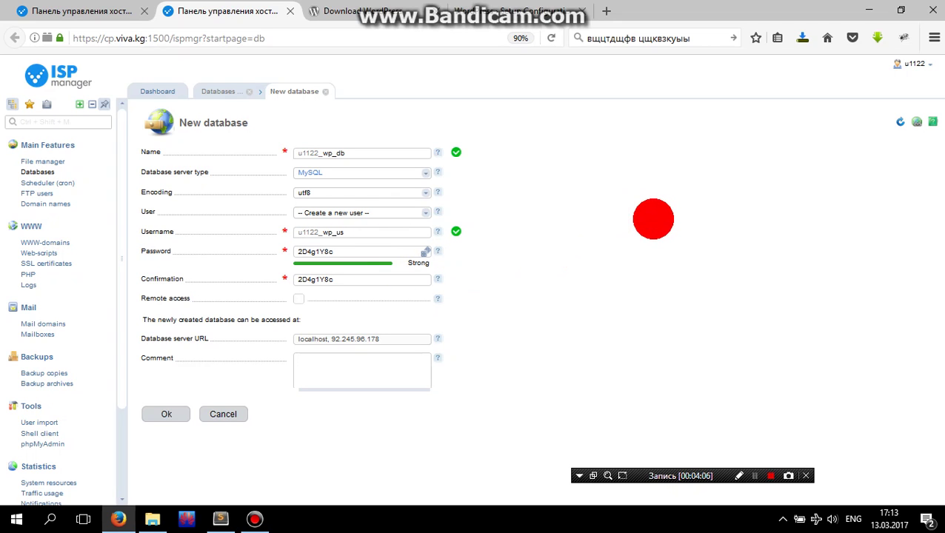
click(589, 15)
drag(435, 201, 329, 192)
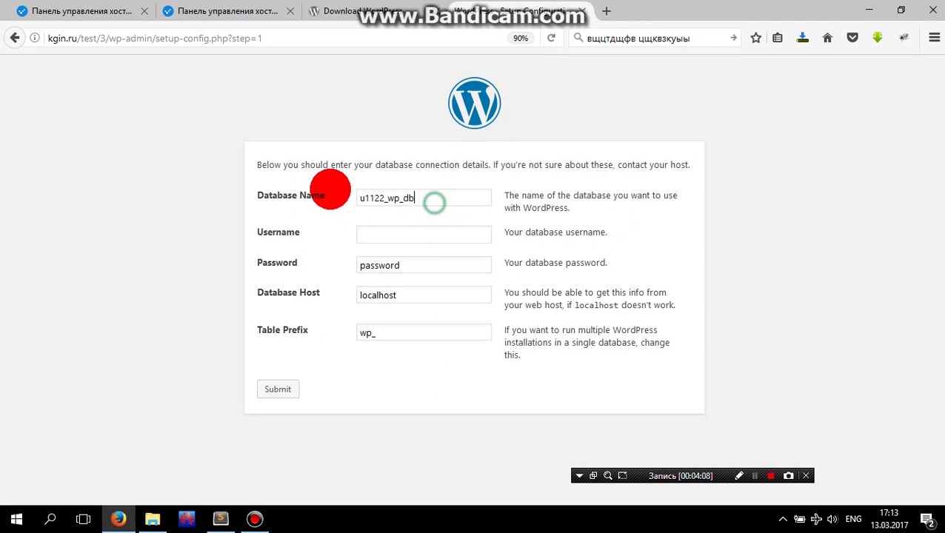
click(394, 236)
key(ctrl+v)
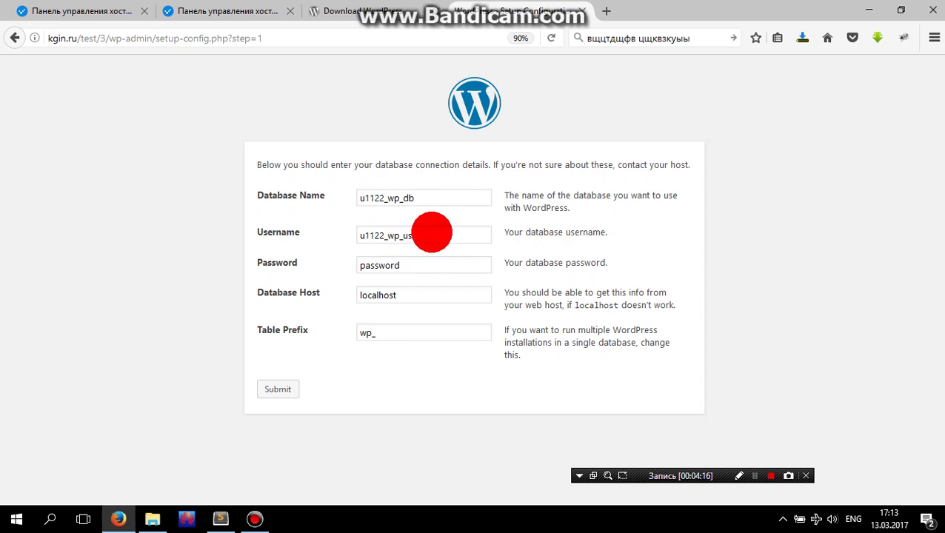
- Paste the generated password into the Password field, keeping localhost as host
drag(426, 265, 296, 251)
click(229, 19)
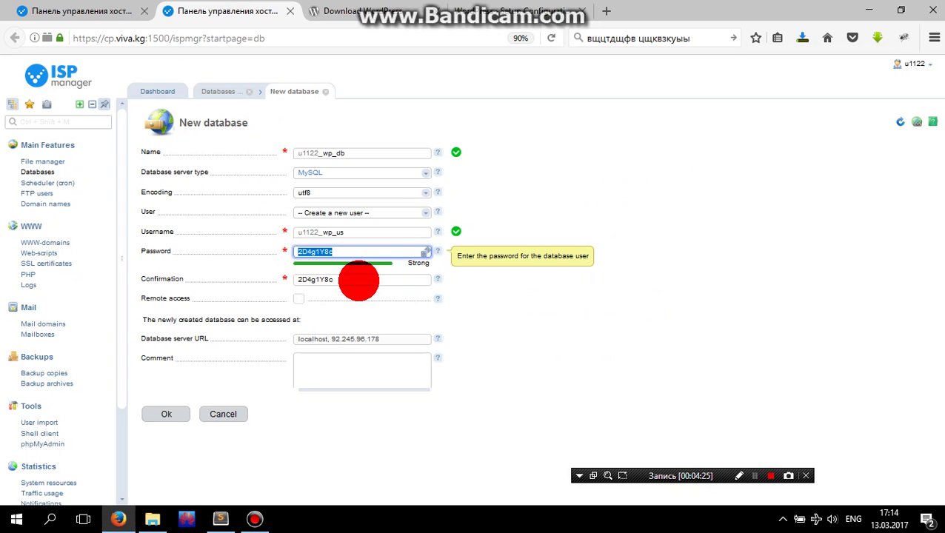
click(518, 10)
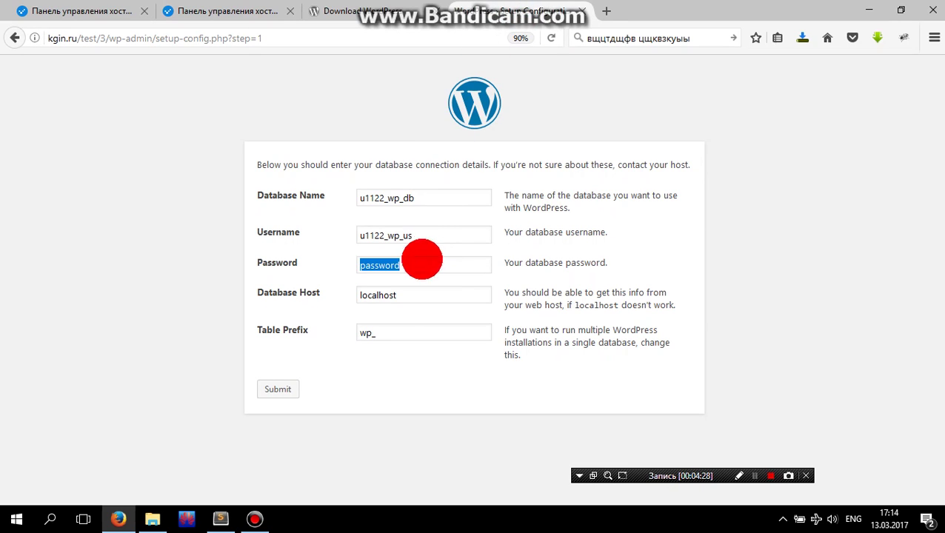
key(ctrl+v)
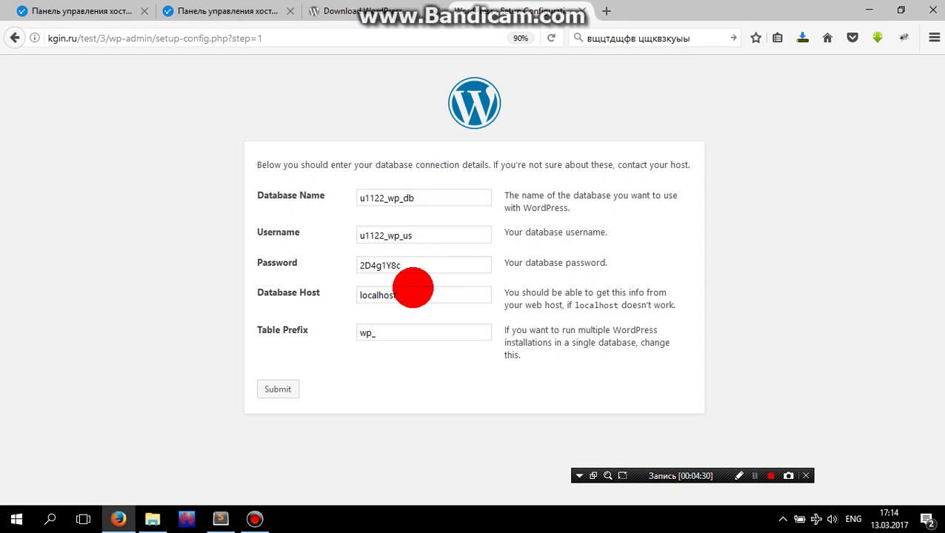
click(417, 293)
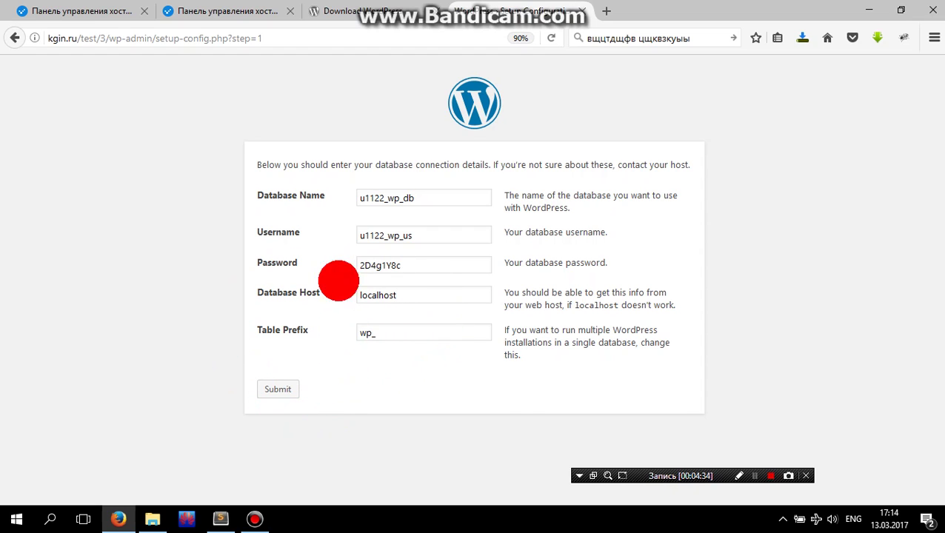
click(208, 10)
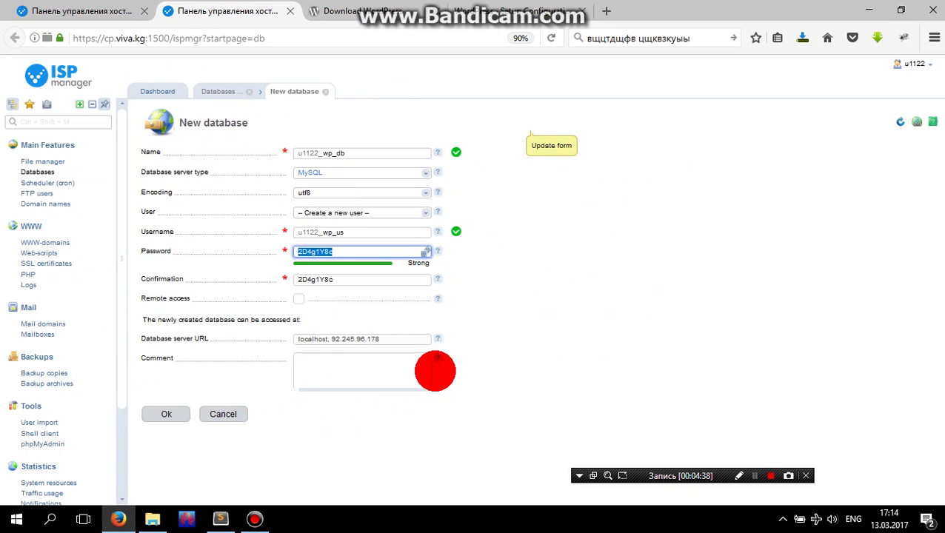
- Create the wp_db database, confirm it in the Databases list, and return to WordPress
click(176, 415)
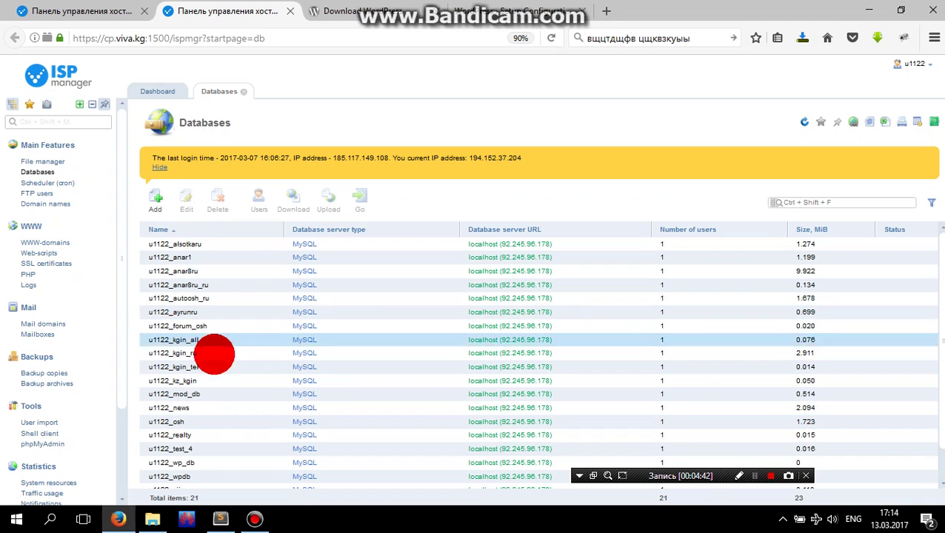
scroll(237, 383, down, 1)
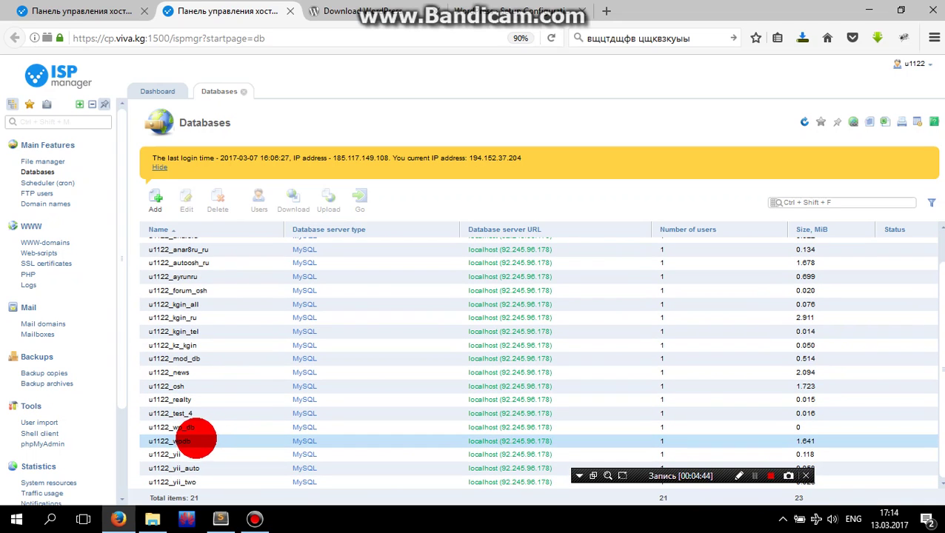
click(224, 427)
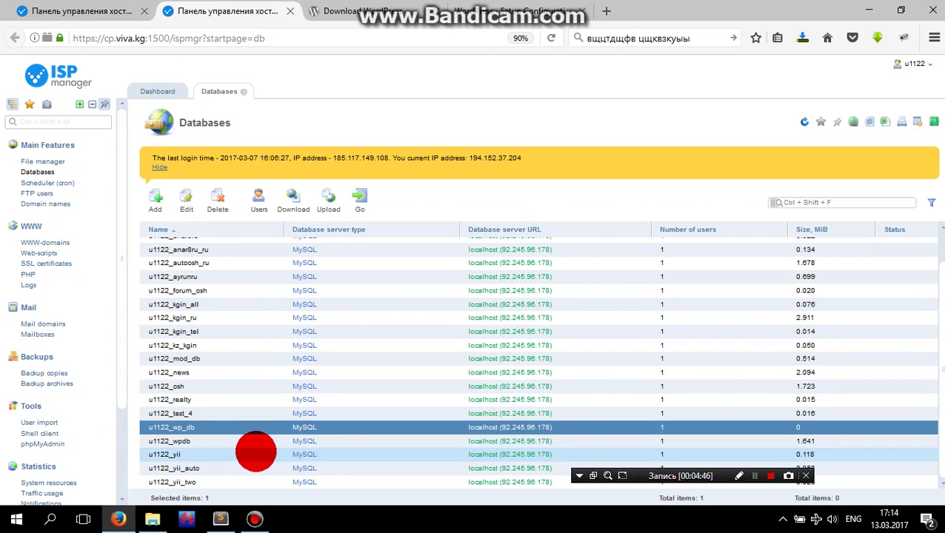
click(511, 11)
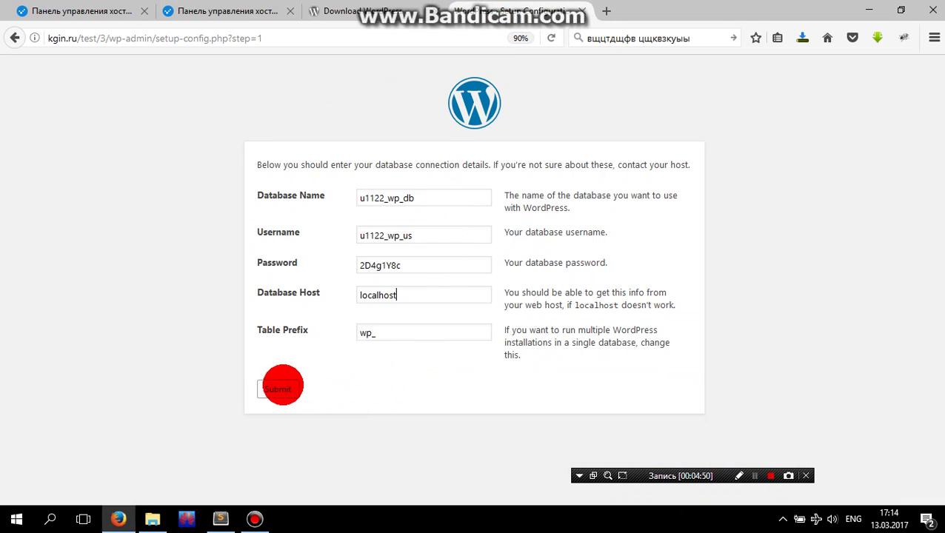
- Submit the database connection details and run the WordPress install
click(288, 390)
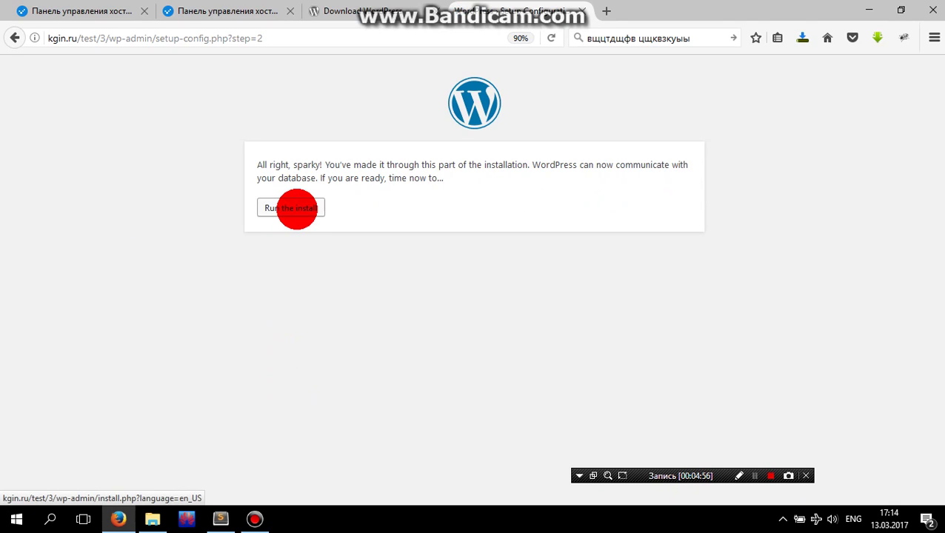
click(296, 208)
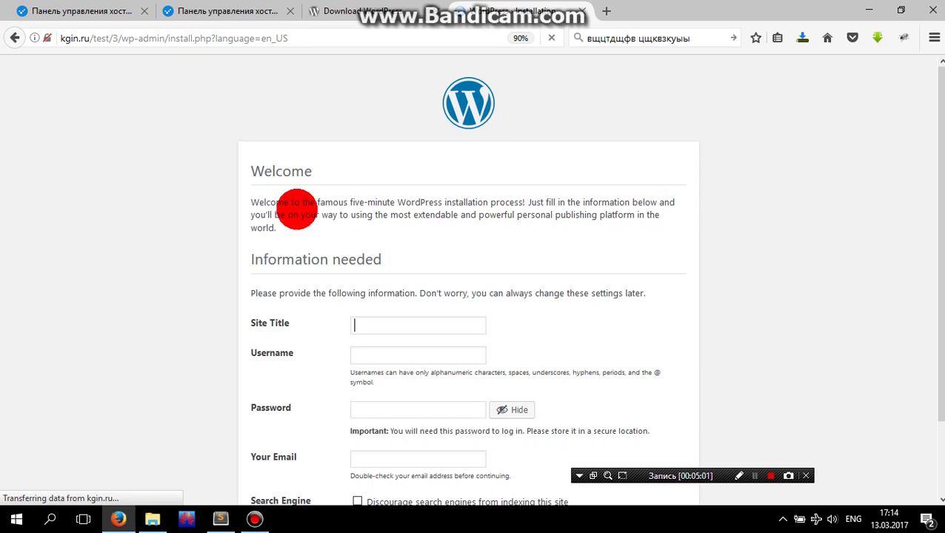
scroll(518, 257, down, 2)
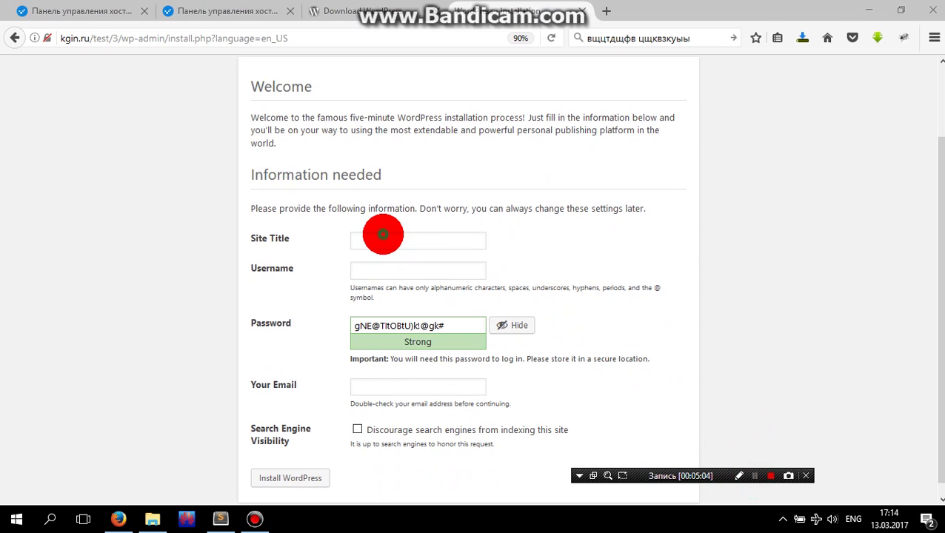
- Set the site title to 'Site NAme' and enter the admin username
click(383, 235)
key(Down)
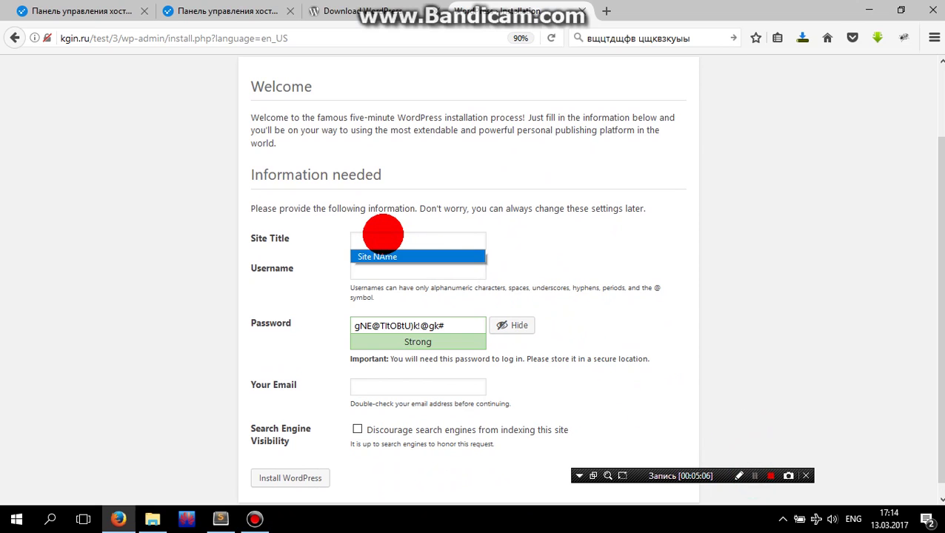
key(Return)
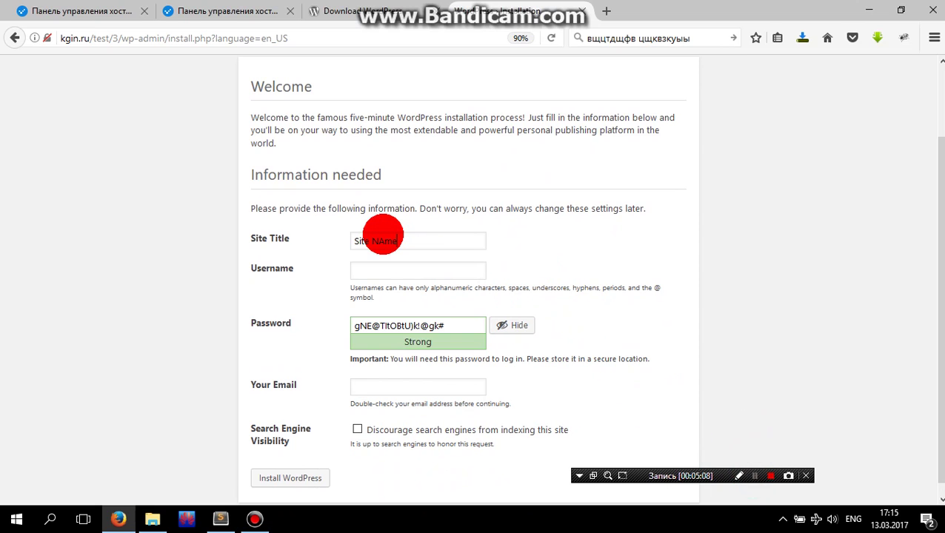
click(382, 271)
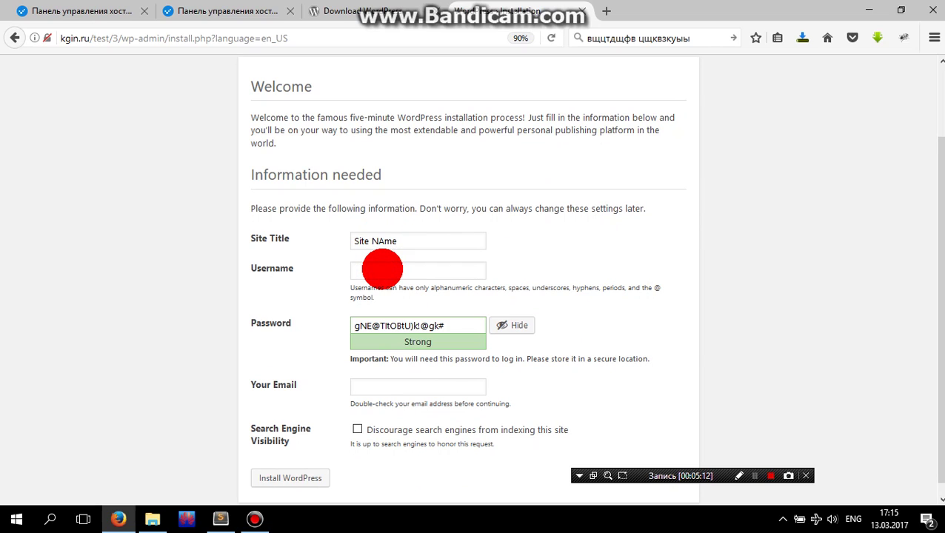
text(as)
text(sam)
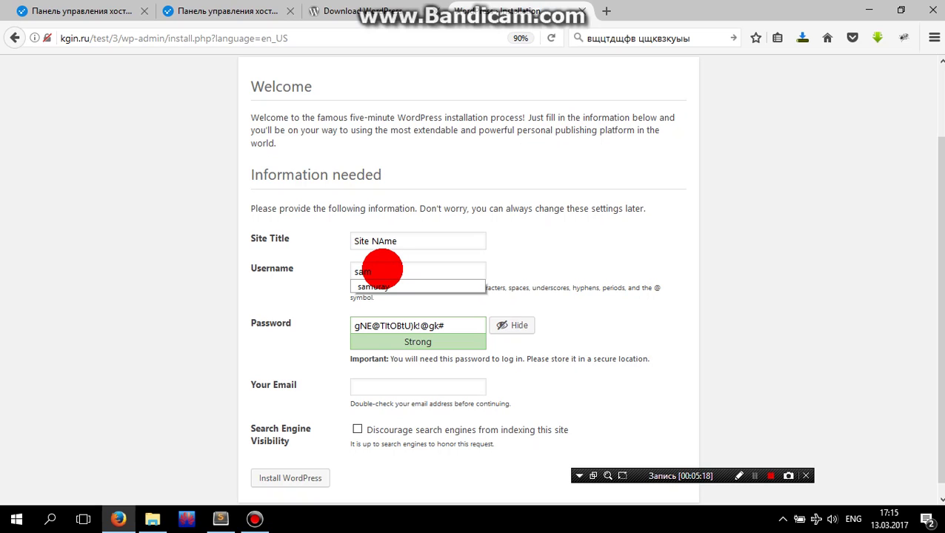
key(Down)
key(Return)
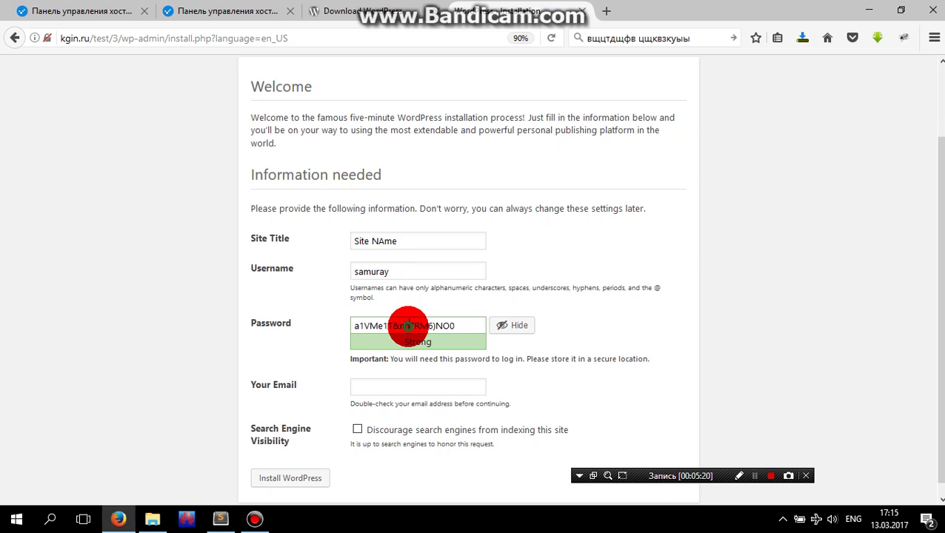
- Copy the generated admin password into a new Sublime Text tab
double_click(408, 326)
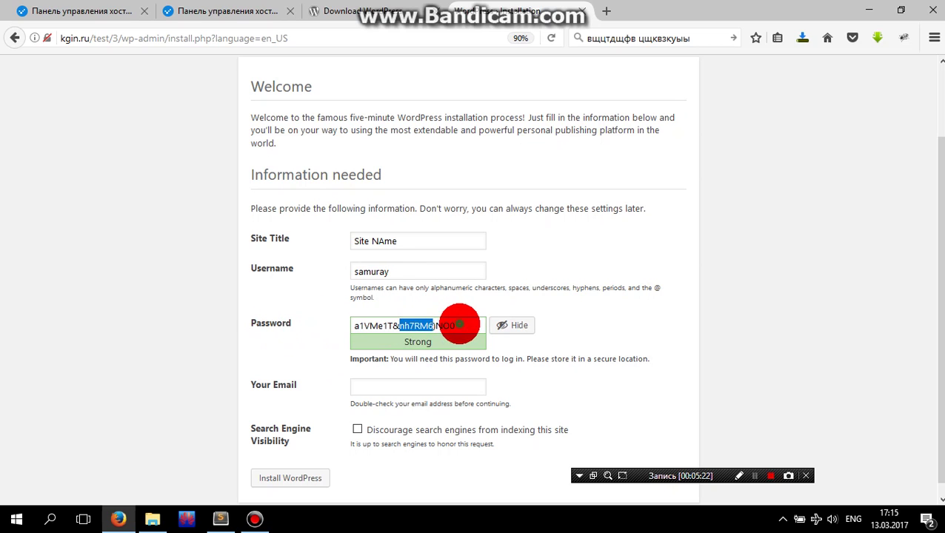
drag(460, 325, 348, 323)
key(ctrl+c)
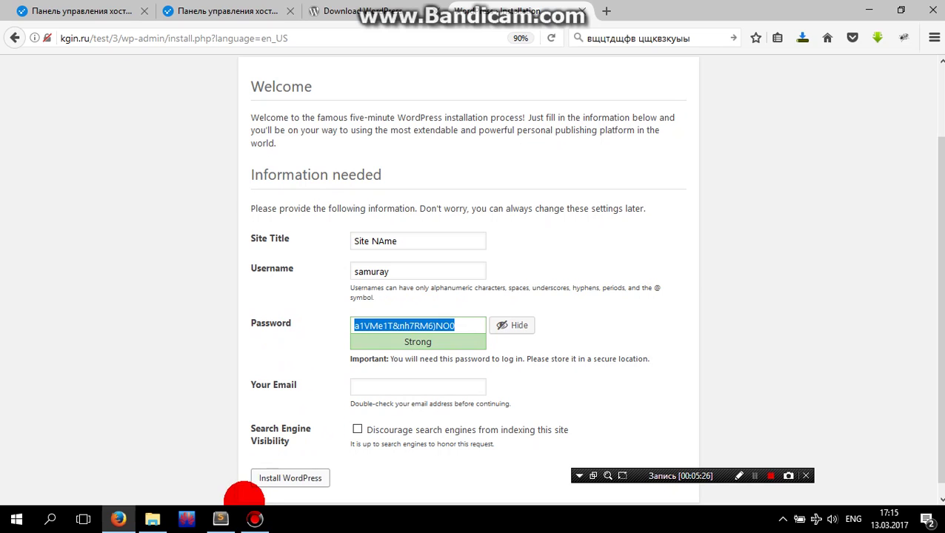
click(221, 519)
key(ctrl+n)
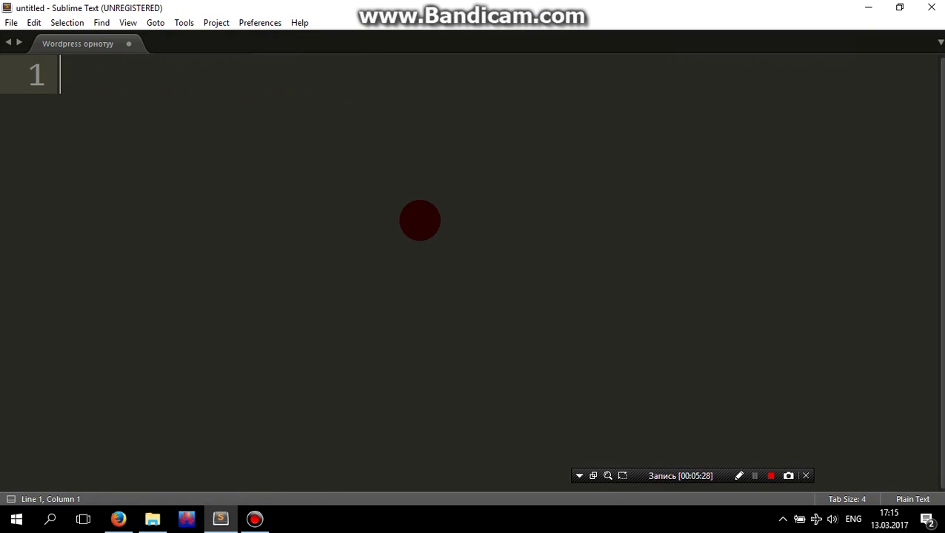
key(ctrl+v)
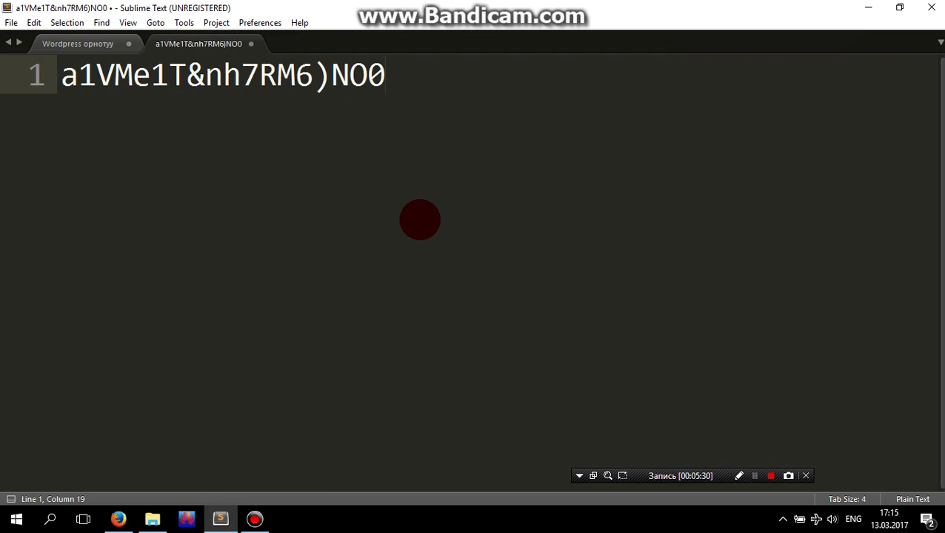
drag(547, 5, 777, 181)
click(137, 373)
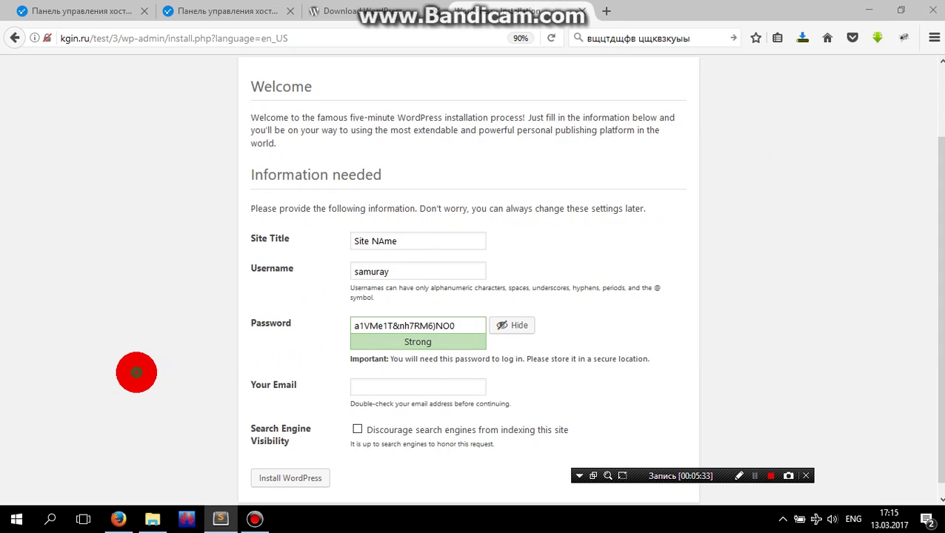
- Enter the administrator's e-mail address in the setup form and install WordPress
click(399, 384)
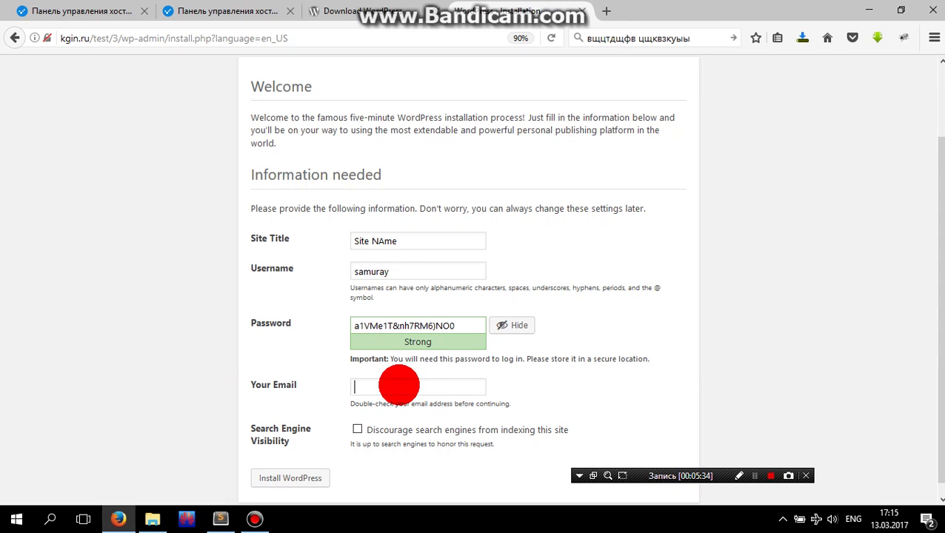
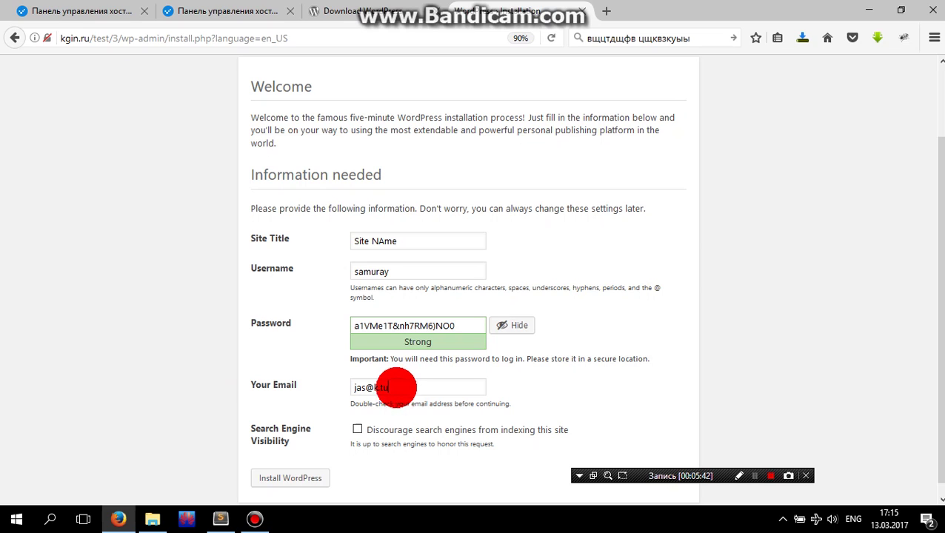
scroll(318, 448, down, 1)
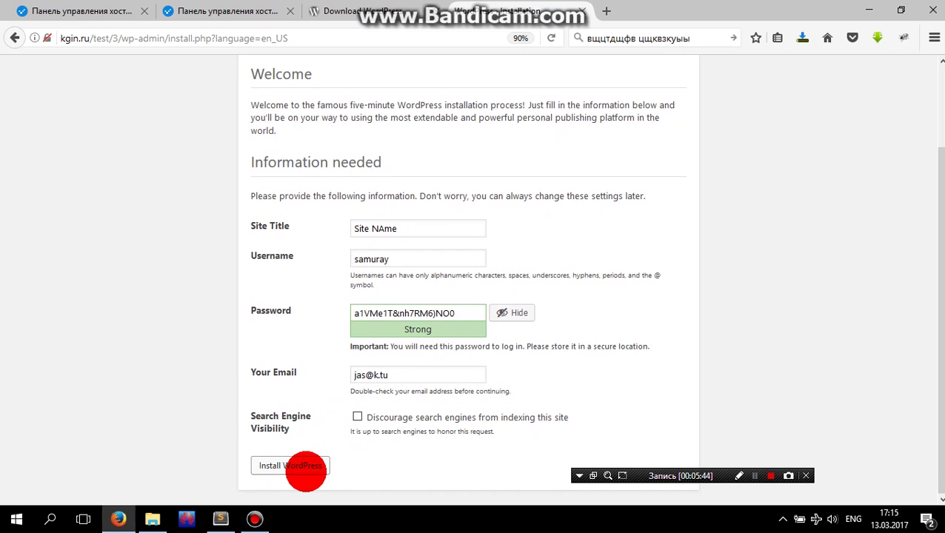
click(306, 471)
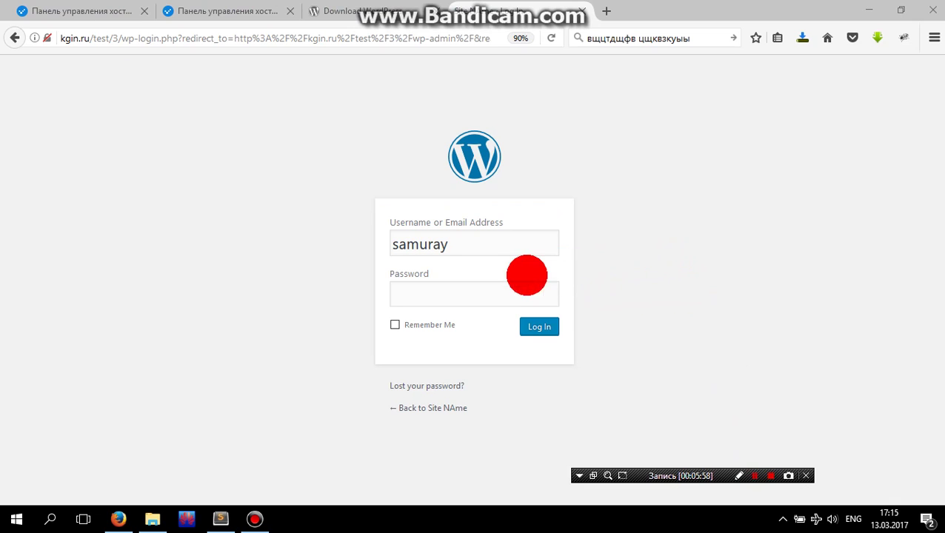
- Paste the admin password from the Sublime Text note into the login form and log in
click(454, 295)
click(455, 245)
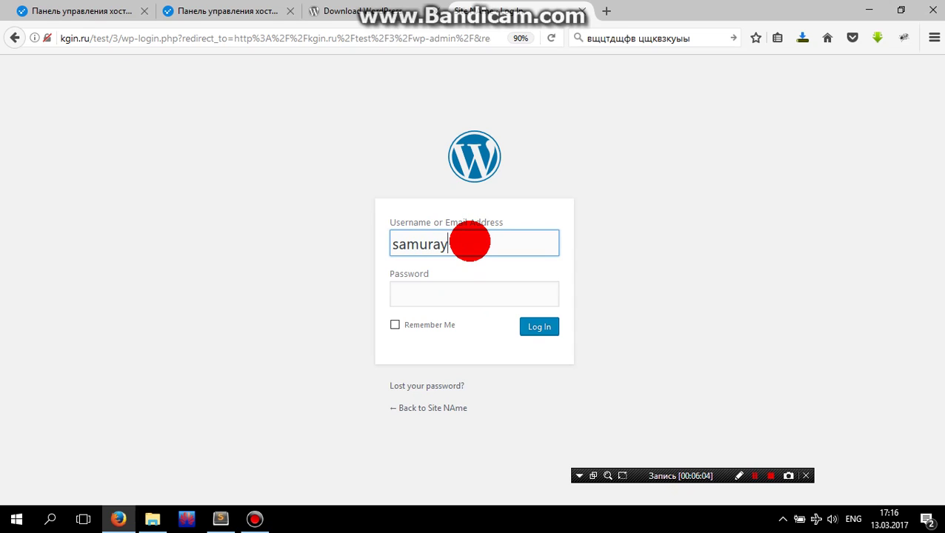
click(460, 291)
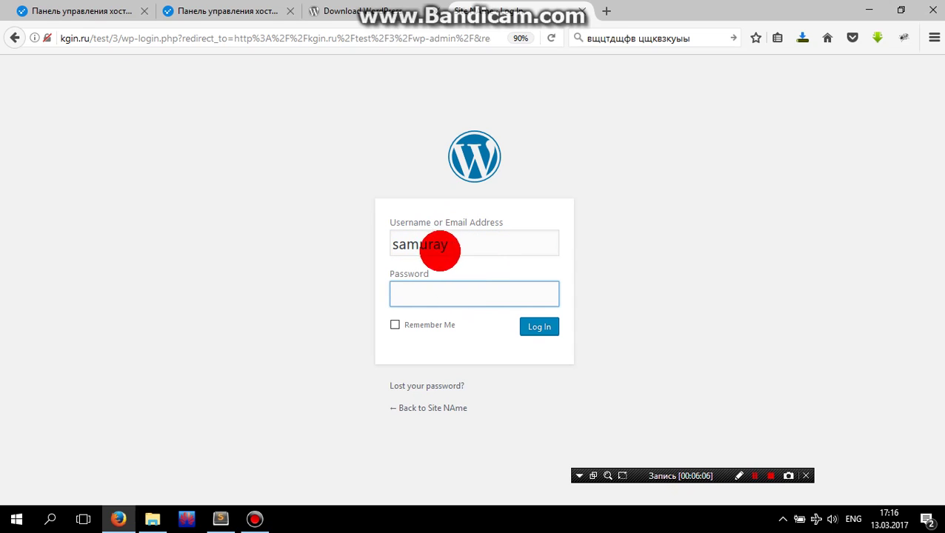
click(220, 519)
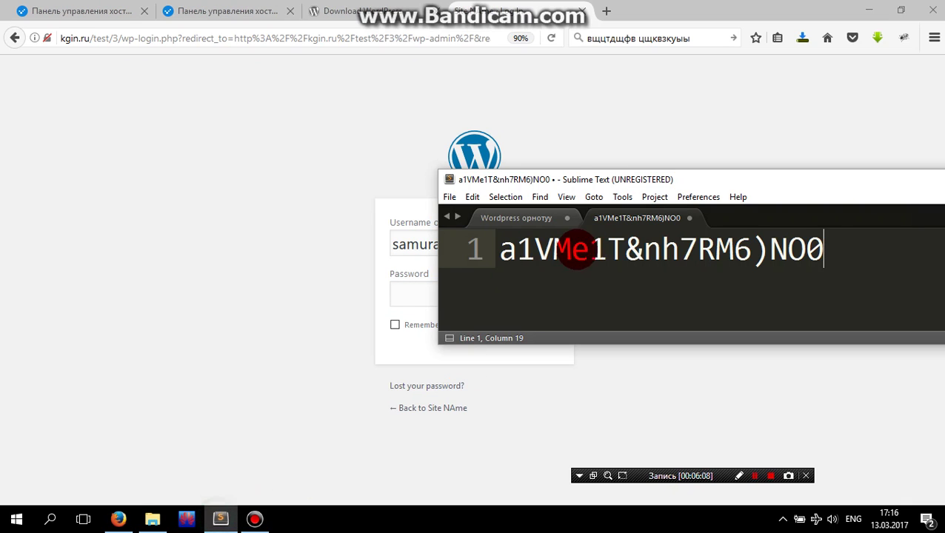
drag(834, 250, 503, 250)
key(ctrl+c)
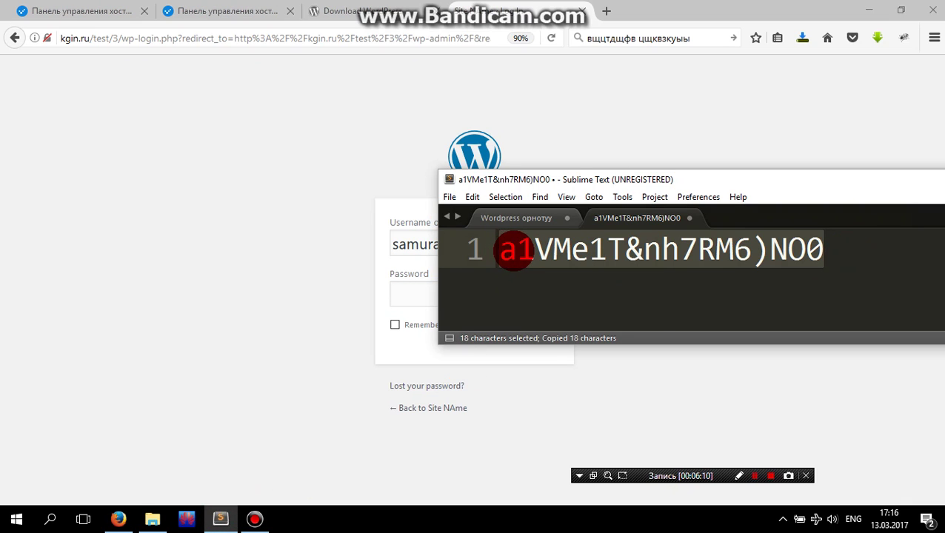
click(424, 296)
key(ctrl+v)
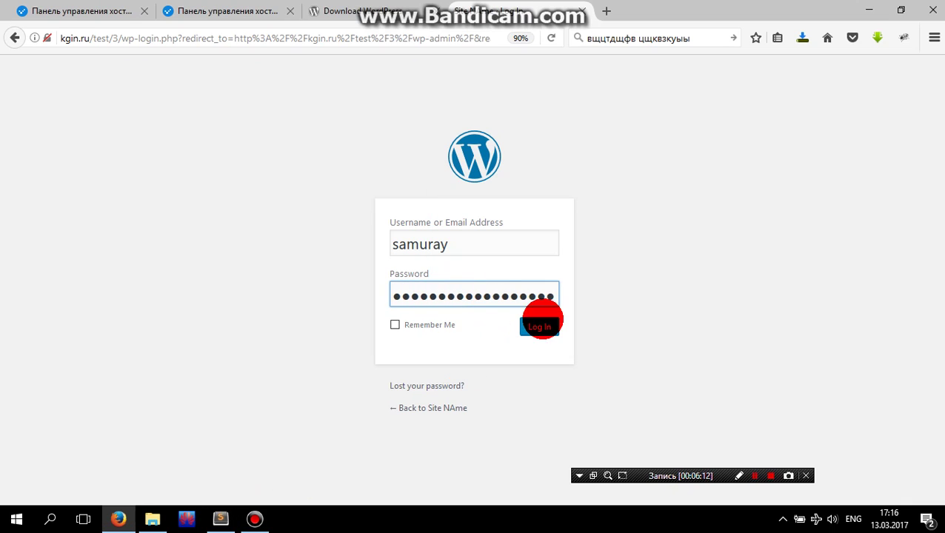
click(542, 325)
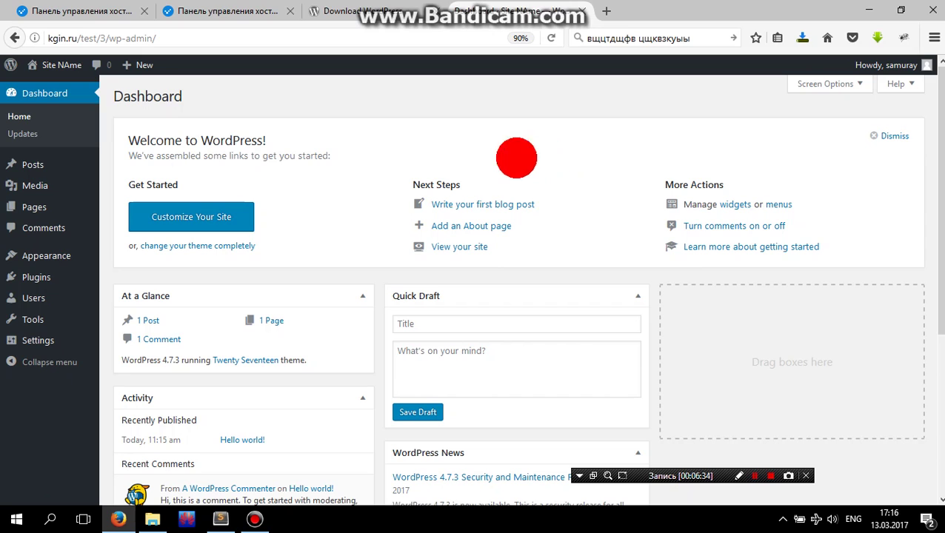
- Choose Posts > Add New from the admin sidebar
mouse_move(25, 160)
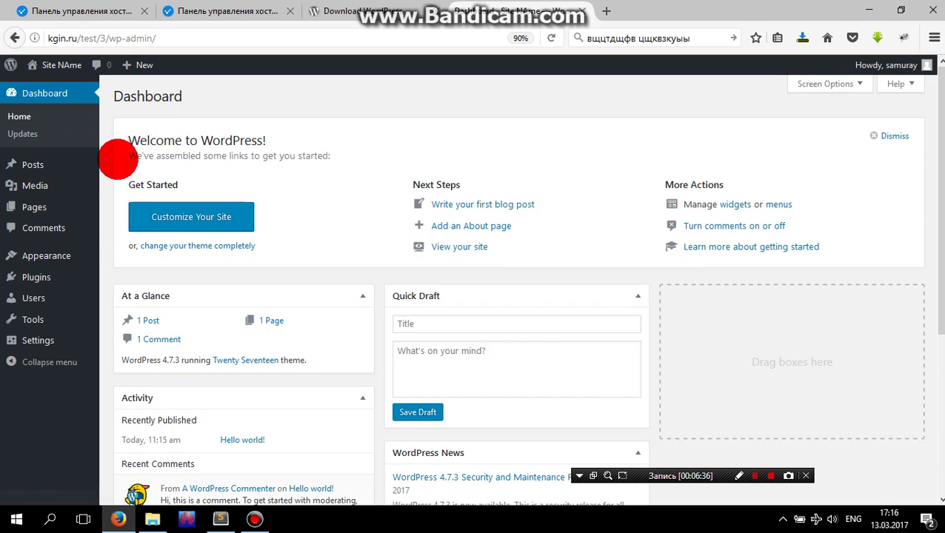
click(133, 180)
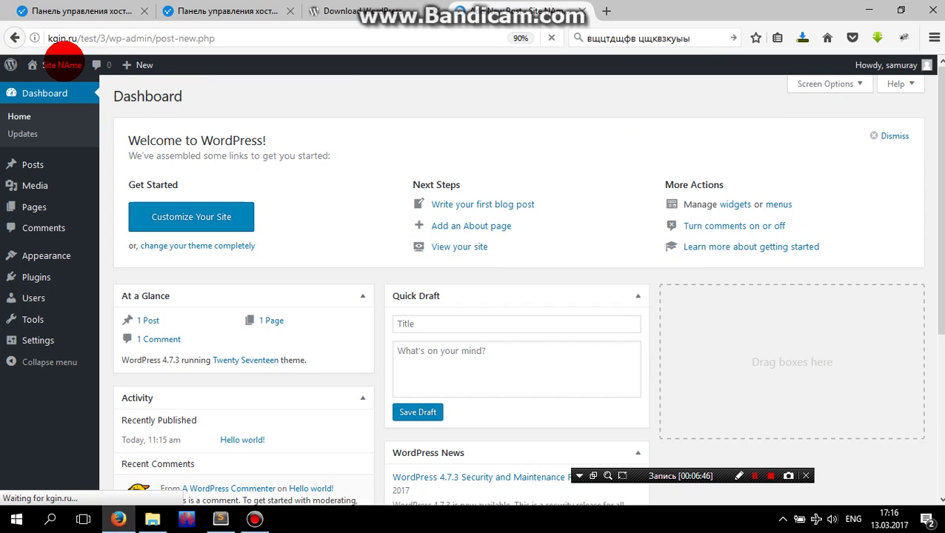
- Leave the empty post editor and open the public site via Visit Site
click(755, 475)
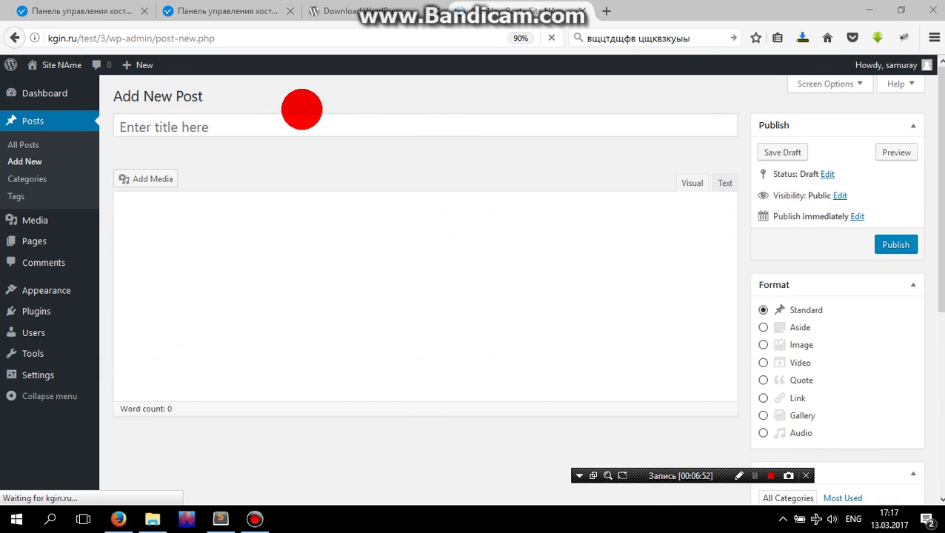
mouse_move(53, 68)
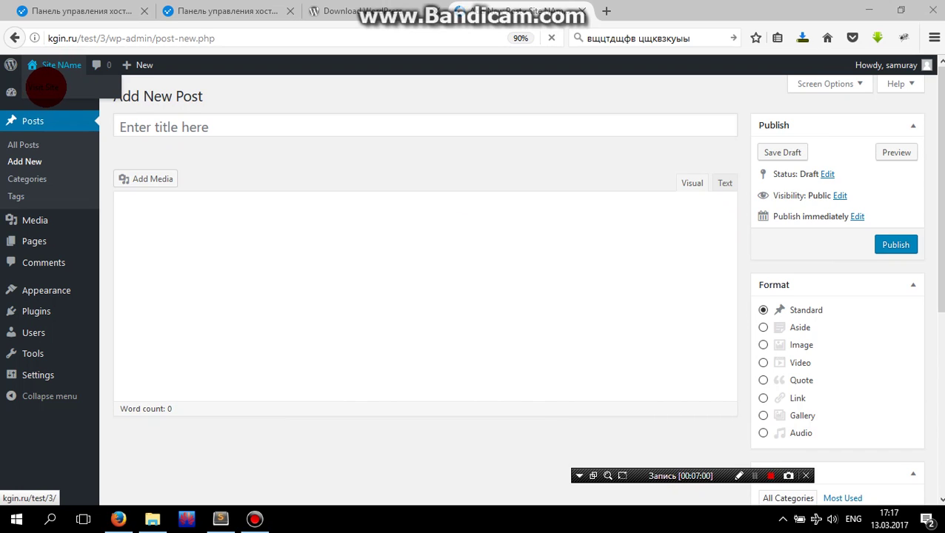
click(49, 86)
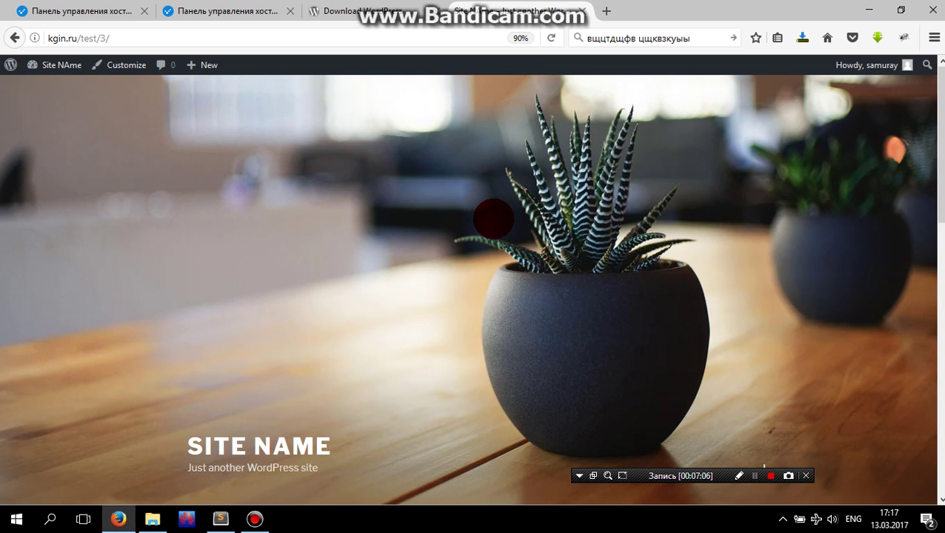
- Scroll through the front page to review the default 'Hello world!' post
scroll(452, 226, down, 5)
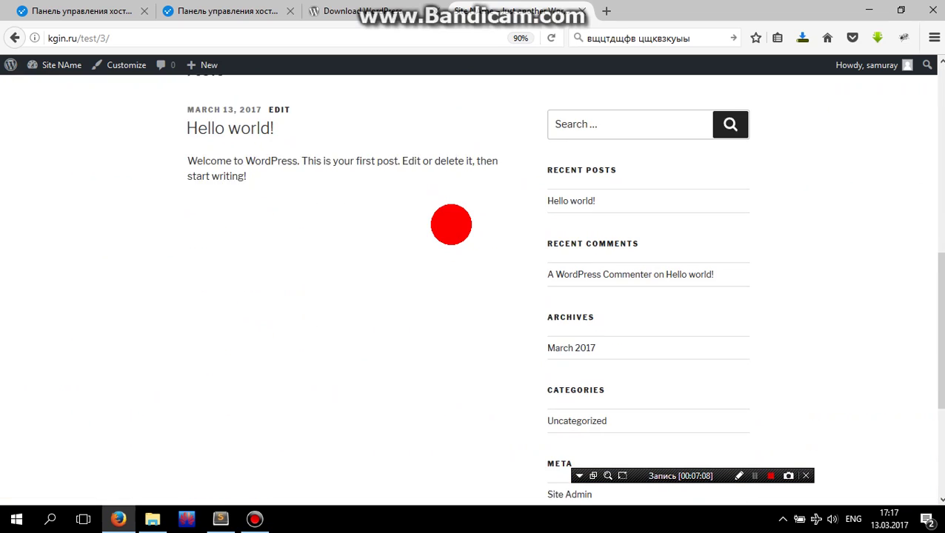
scroll(452, 223, up, 5)
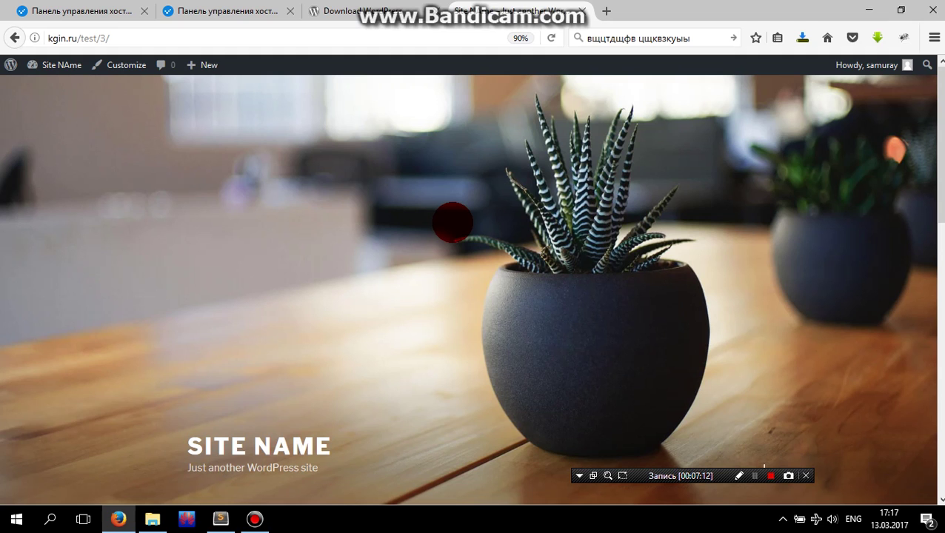
scroll(452, 224, down, 10)
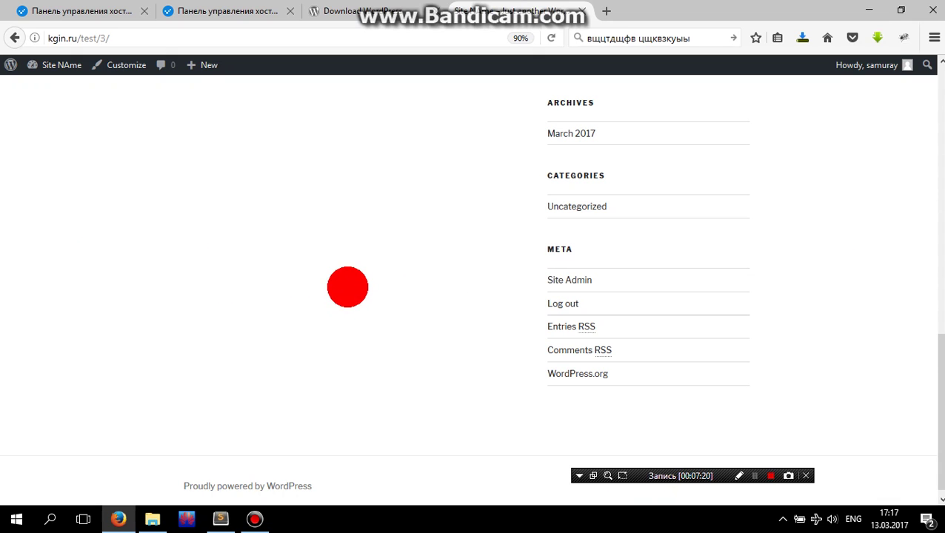
scroll(347, 287, up, 10)
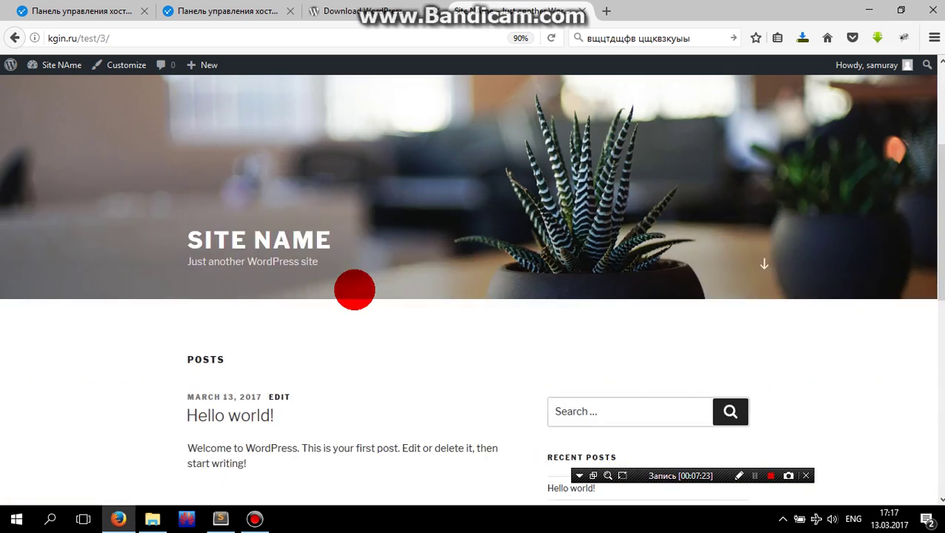
scroll(355, 290, down, 2)
scroll(422, 274, up, 5)
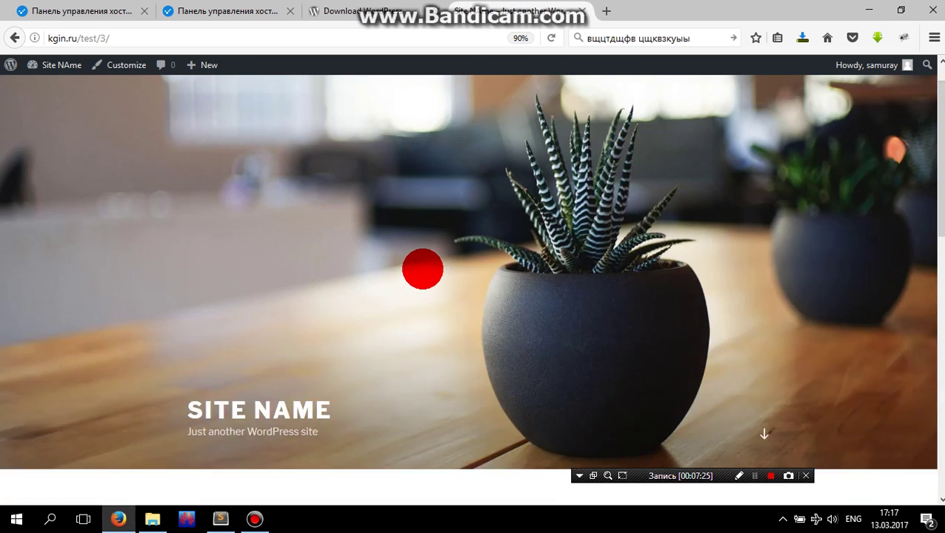
scroll(422, 269, down, 5)
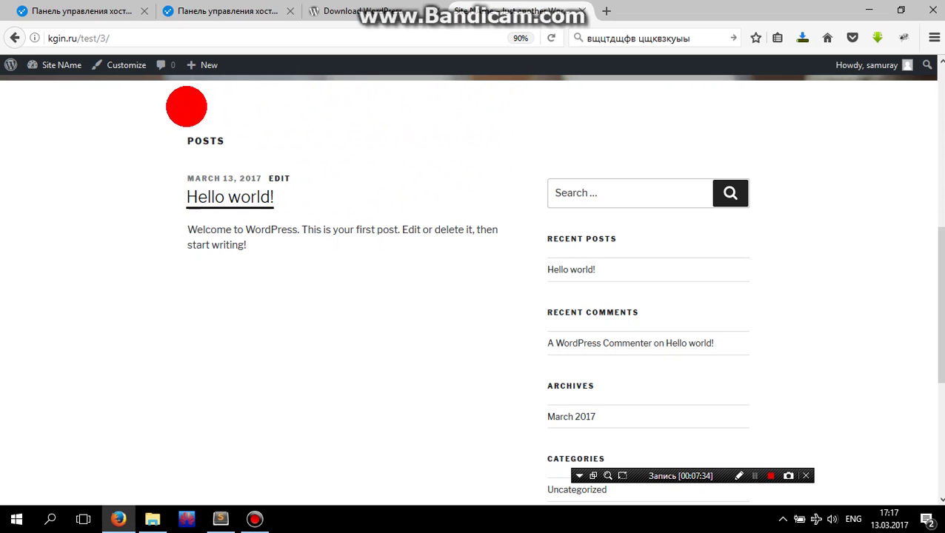
- Start a new post from '+ New' and enter the title 'Саламат'
mouse_move(211, 64)
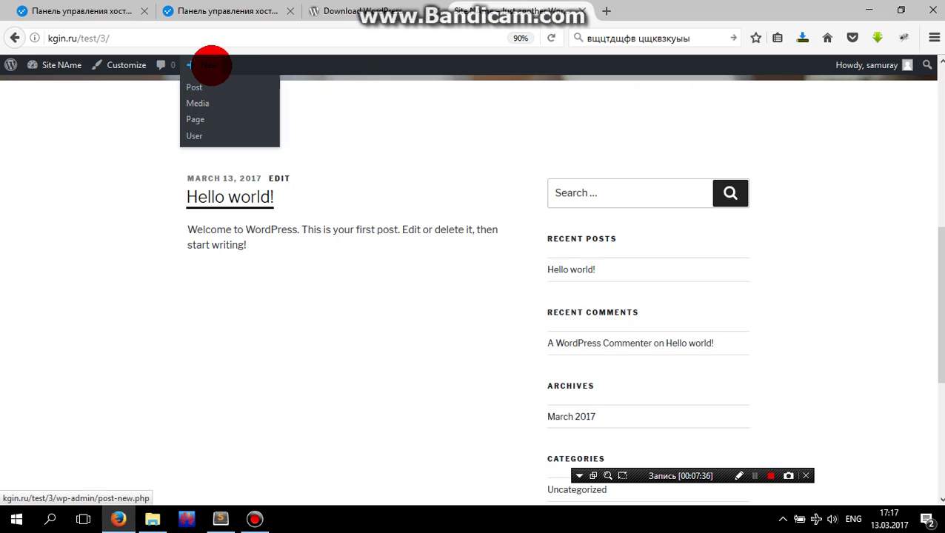
click(212, 64)
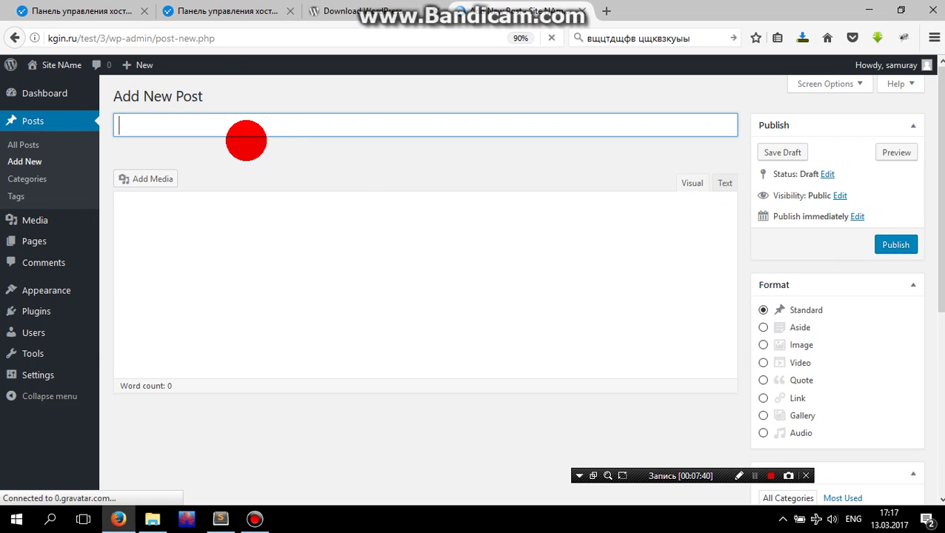
text(Cf)
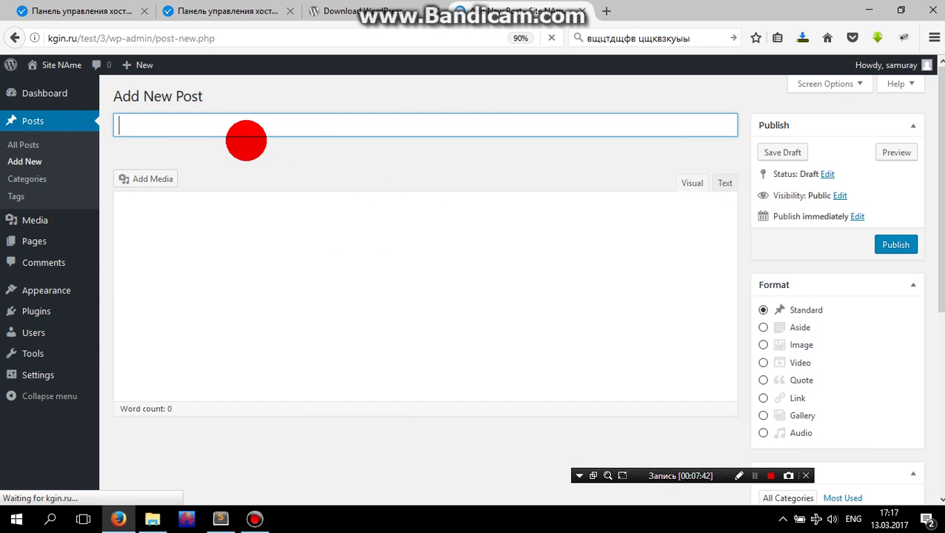
text(ламат)
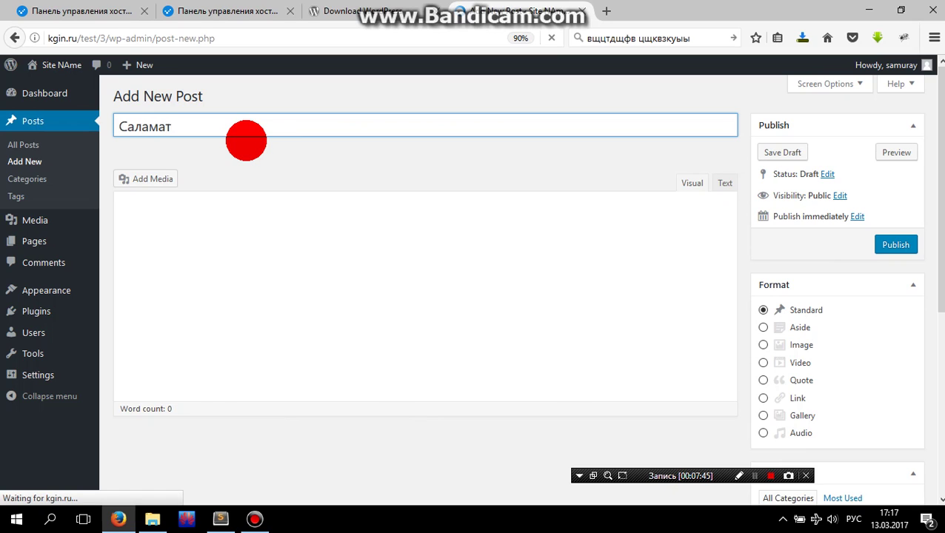
- Check the 'Саламат' title and move into the post body to write 'Кандай'
click(278, 251)
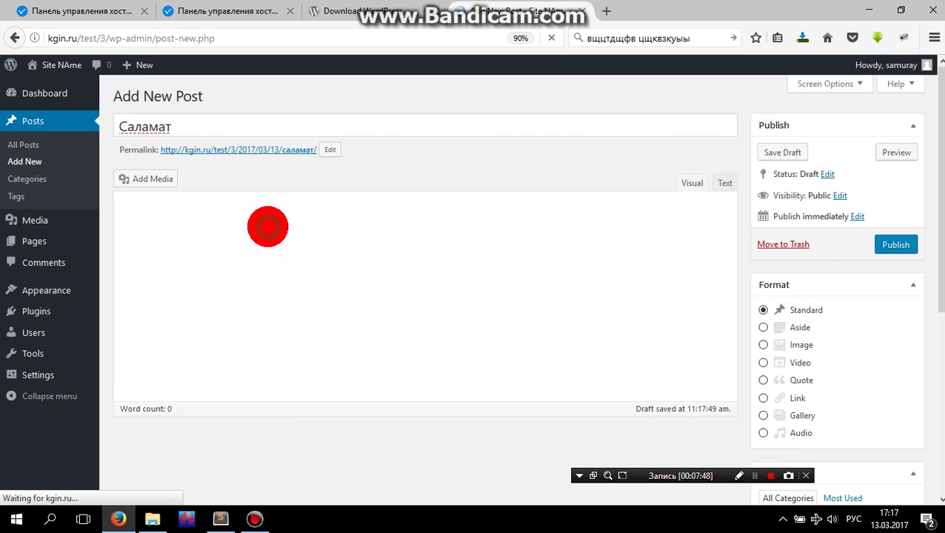
click(266, 222)
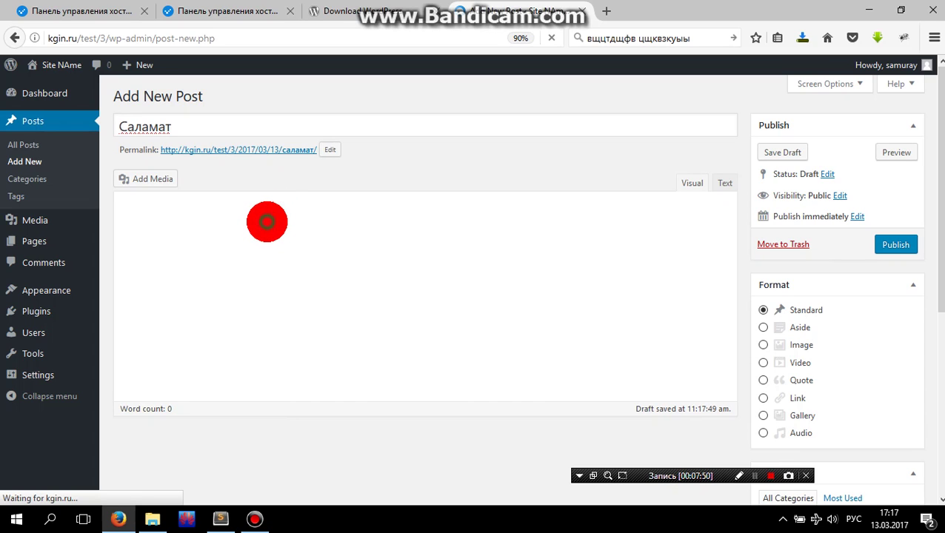
drag(186, 131, 112, 177)
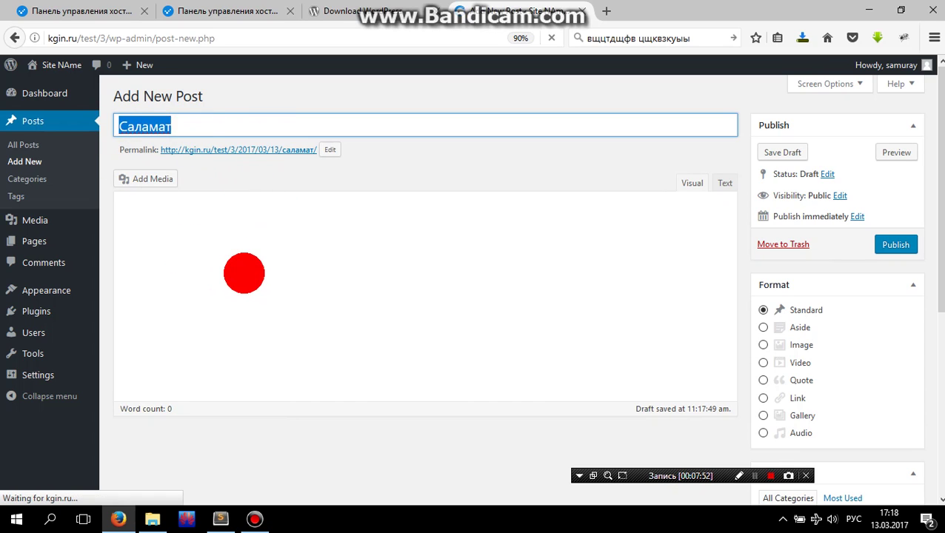
click(244, 274)
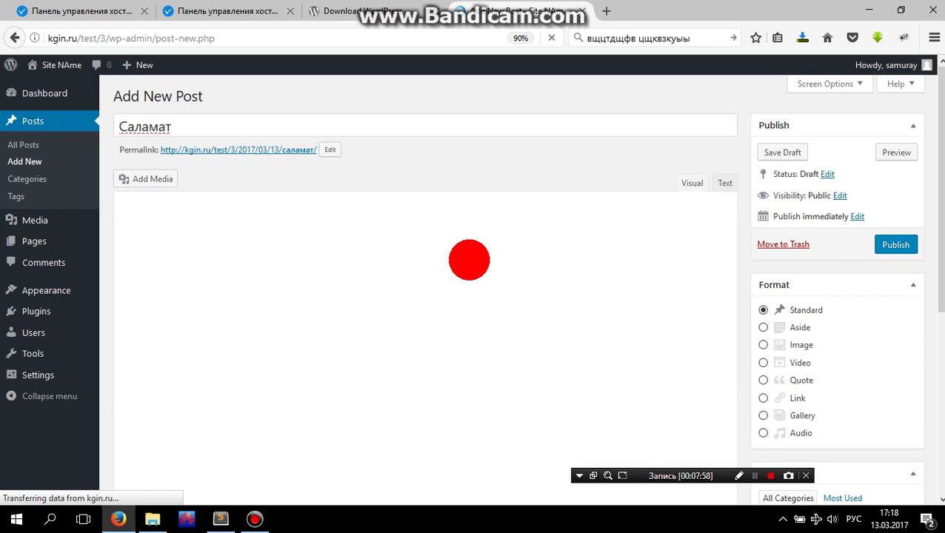
click(339, 274)
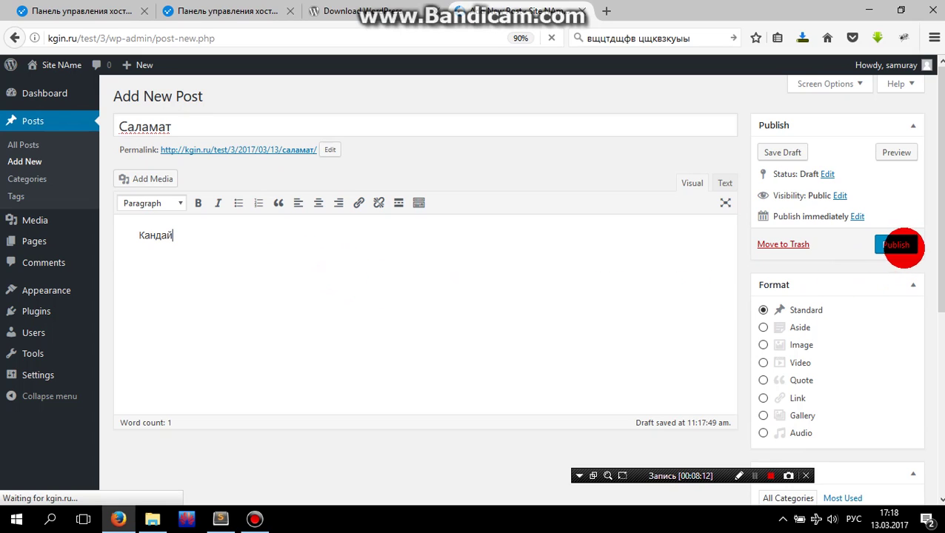
- Publish the 'Саламат' post and open its public page in a new tab
click(899, 244)
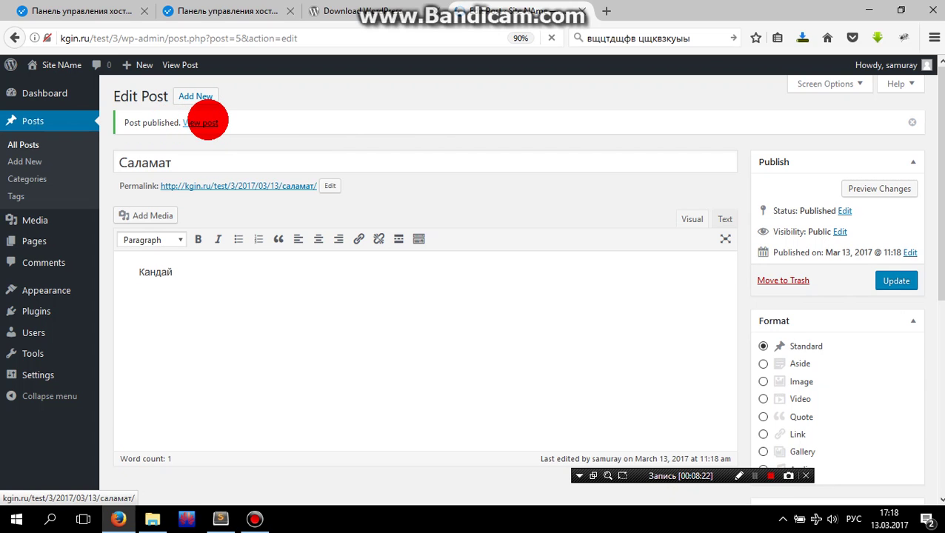
right_click(201, 122)
click(259, 128)
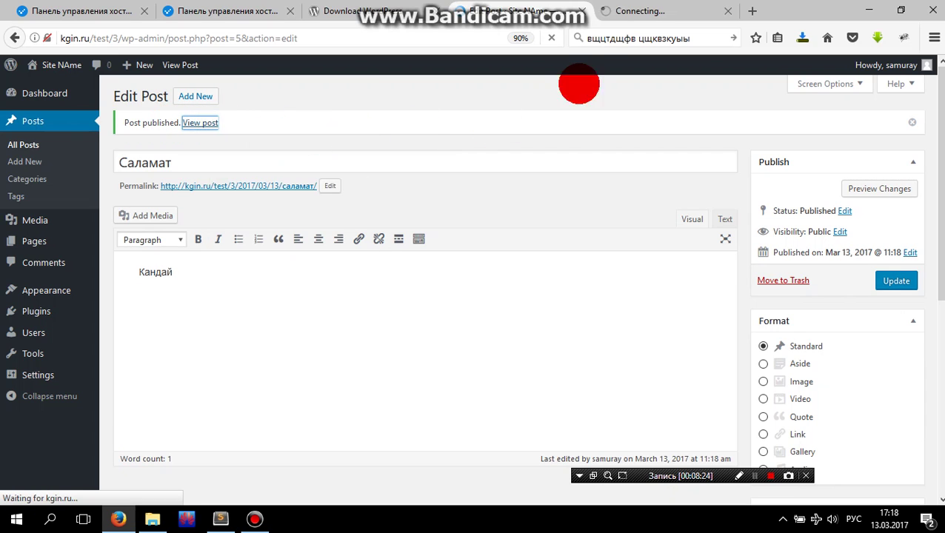
click(618, 10)
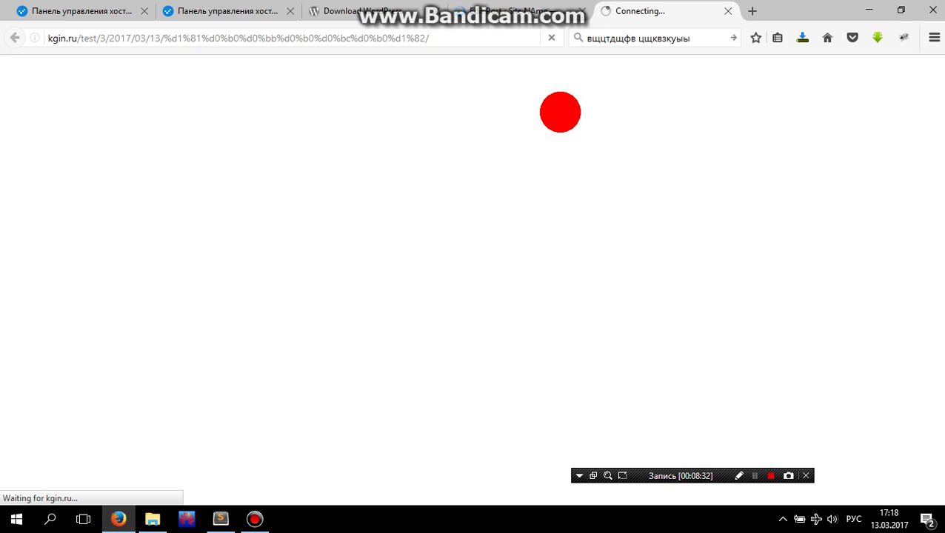
click(531, 14)
- Review the published post page showing the 'Саламат' title, date and 'Кандай' body
click(652, 15)
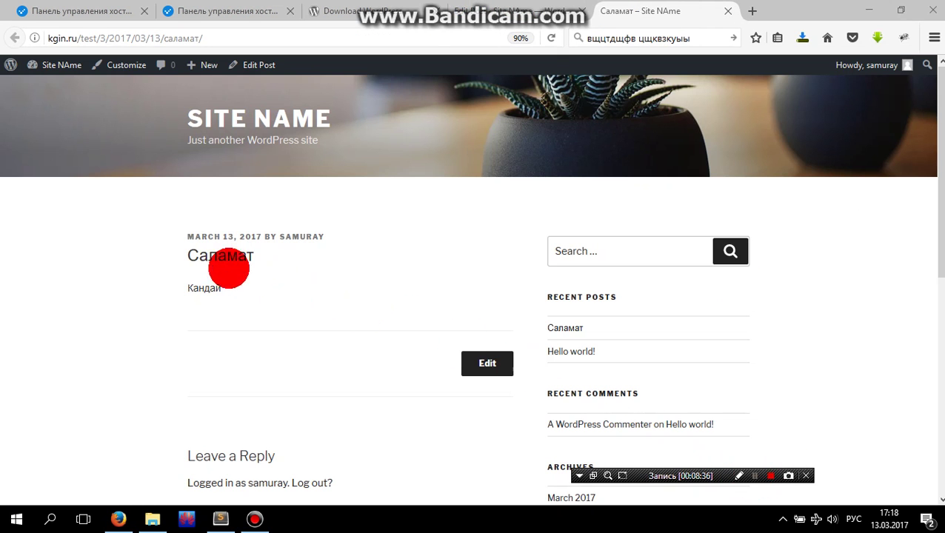
drag(190, 253, 264, 257)
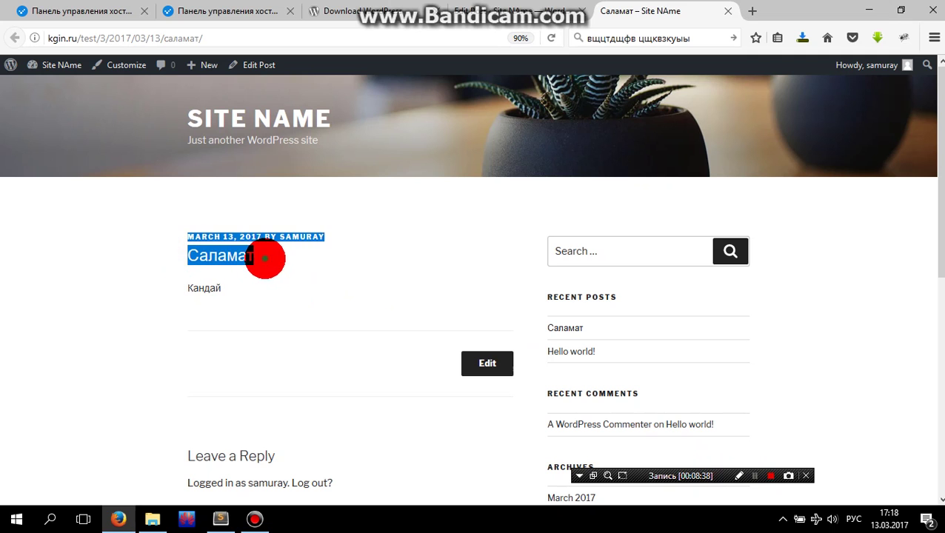
click(245, 295)
drag(239, 291, 175, 286)
click(239, 296)
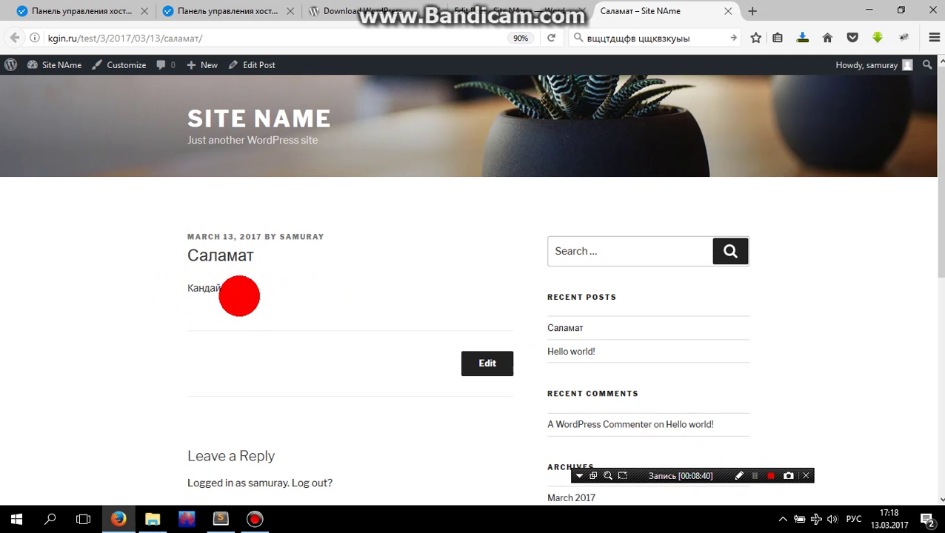
scroll(240, 296, down, 3)
scroll(253, 306, up, 3)
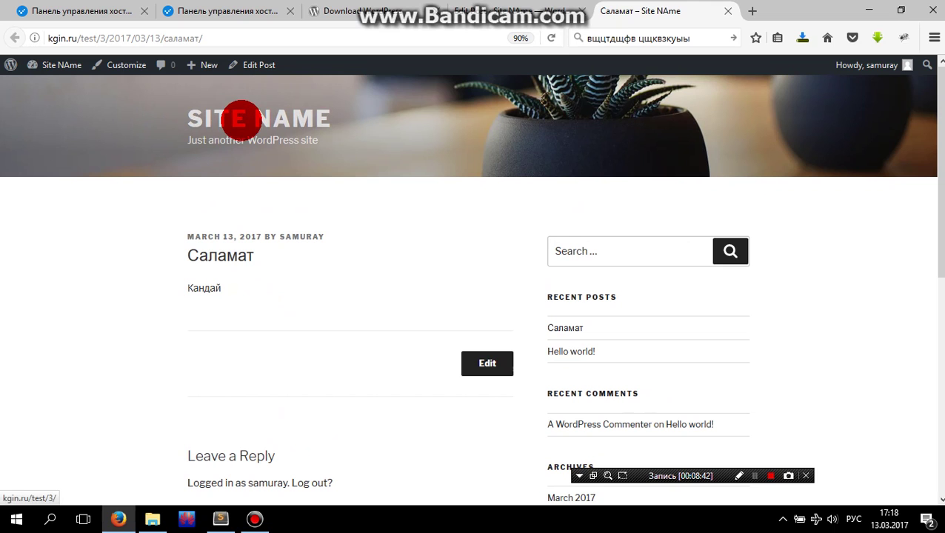
- Go to the front page and confirm 'Саламат' is listed above 'Hello world!'
click(241, 119)
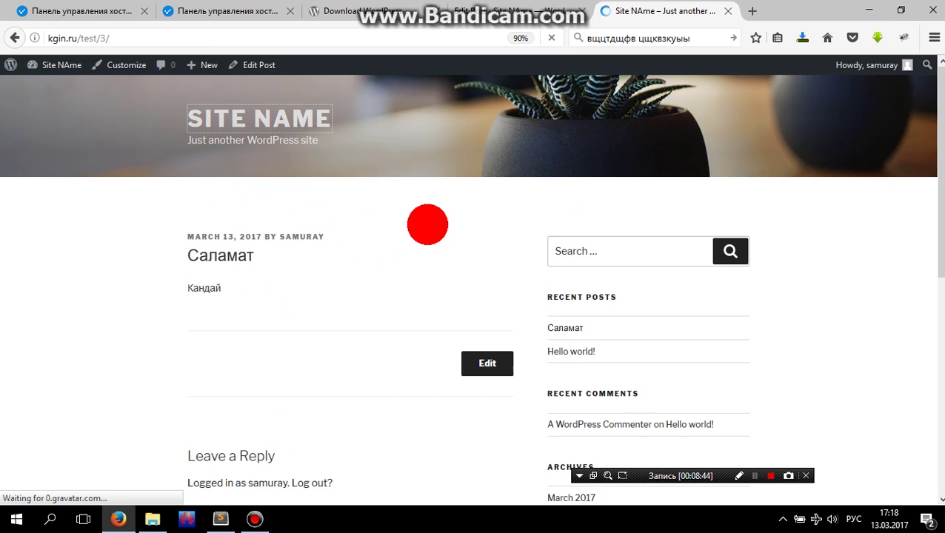
scroll(428, 224, down, 5)
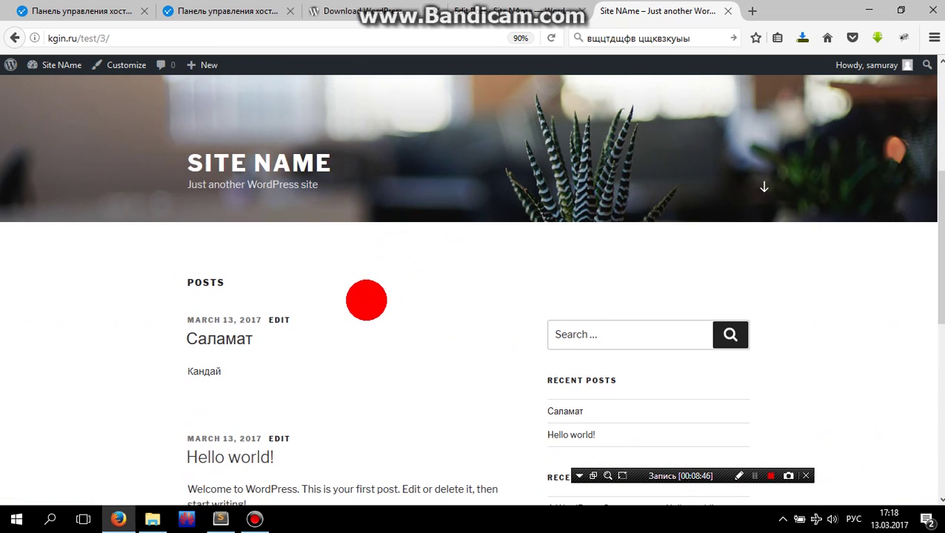
scroll(366, 300, down, 3)
drag(164, 245, 176, 126)
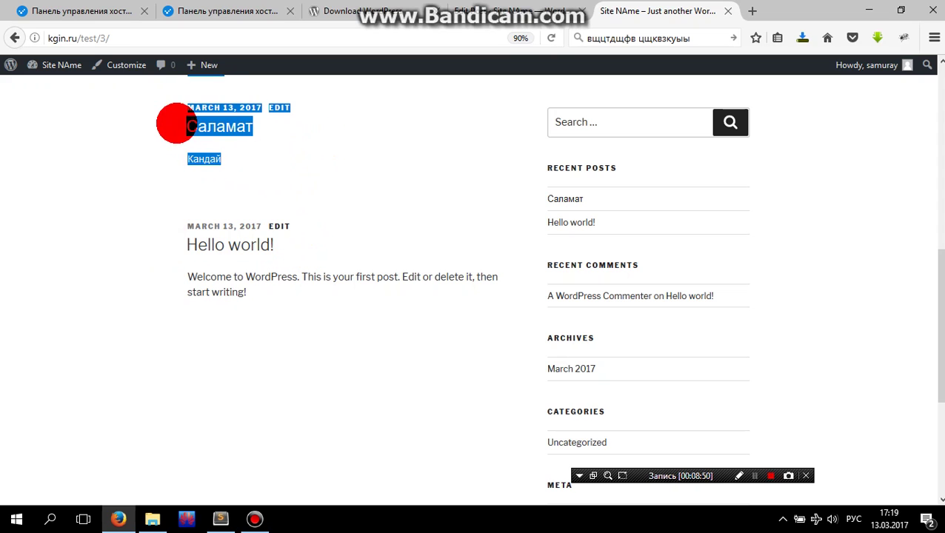
click(369, 183)
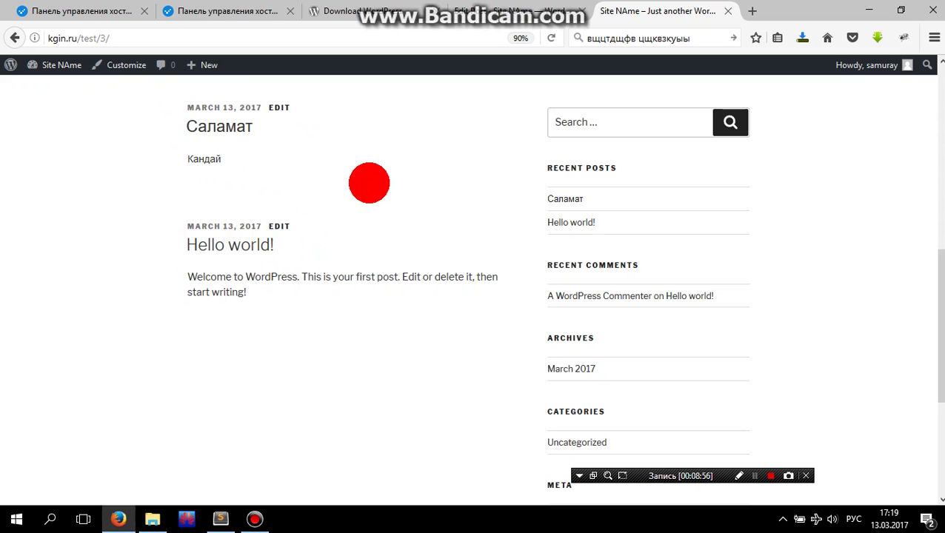
scroll(369, 183, up, 10)
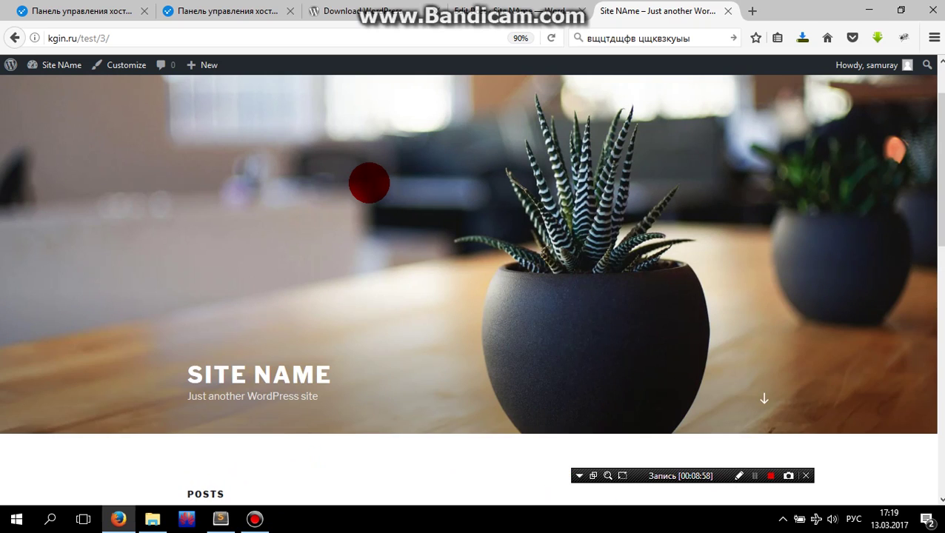